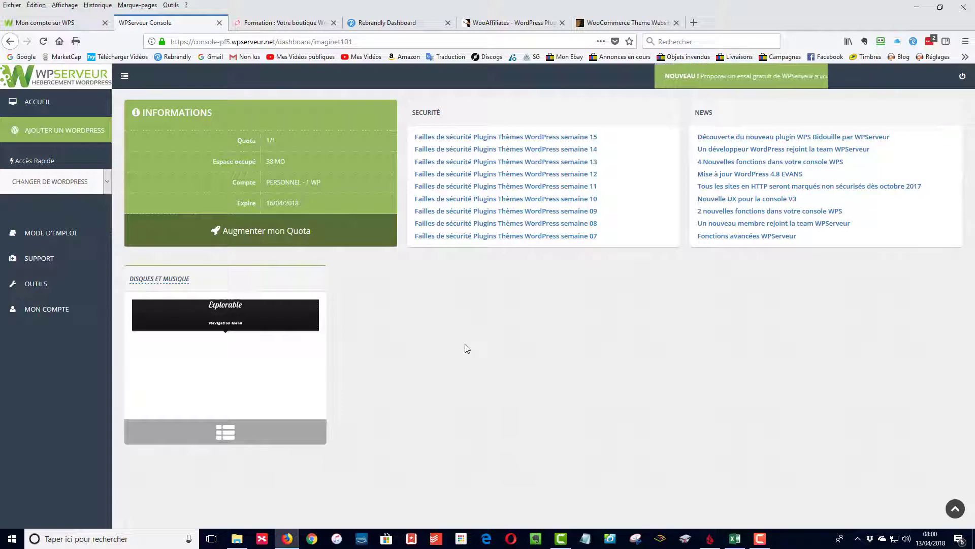
# Open the management page of the DISQUES ET MUSIQUE WordPress and check its live site
pyautogui.moveTo(315, 335)
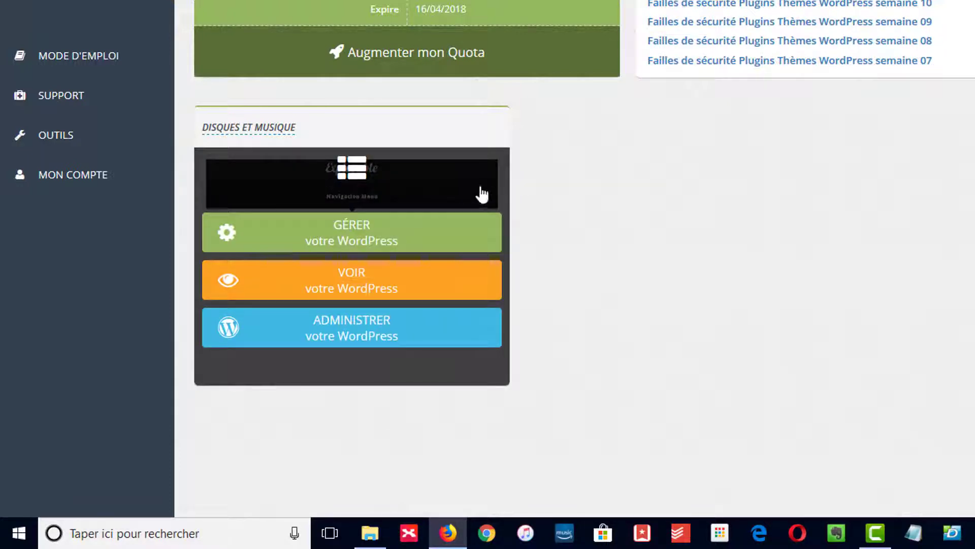
pyautogui.moveTo(394, 202)
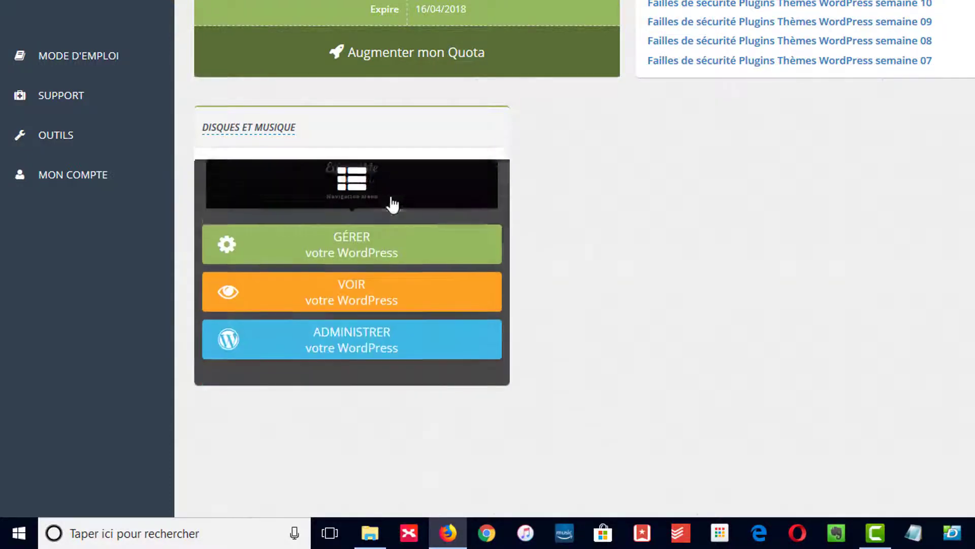
pyautogui.click(355, 239)
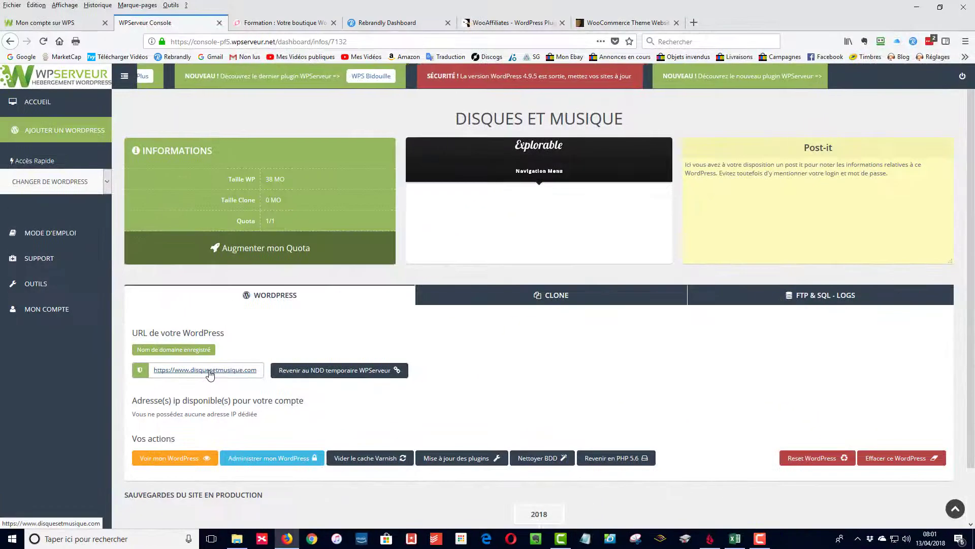
pyautogui.click(338, 277)
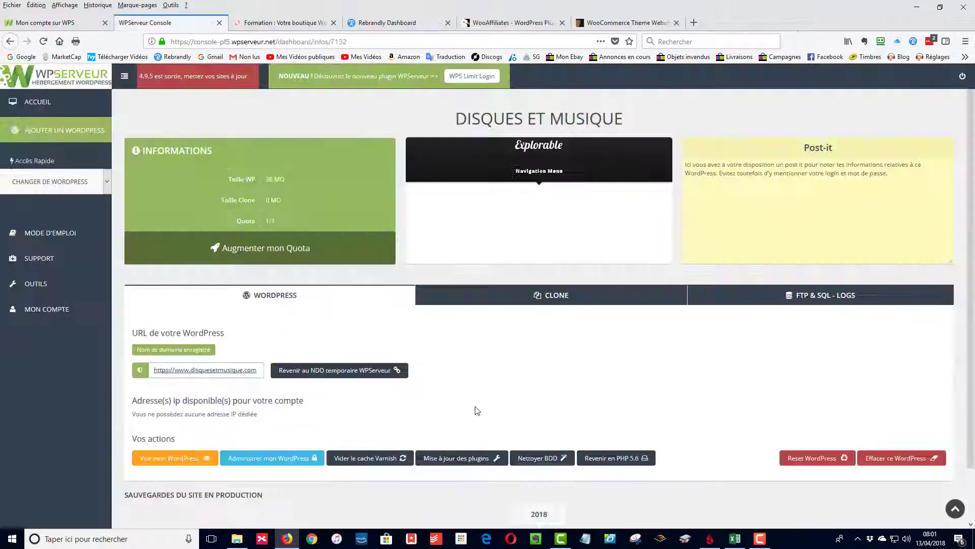
pyautogui.click(334, 22)
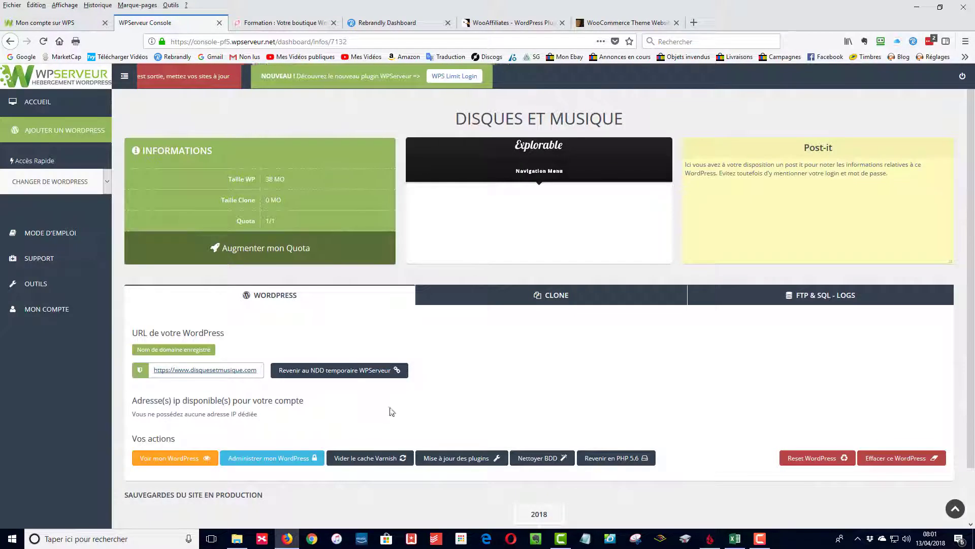
# Log in to the site's WordPress administration with the filled-in credentials and open the WooCommerce section
pyautogui.click(278, 461)
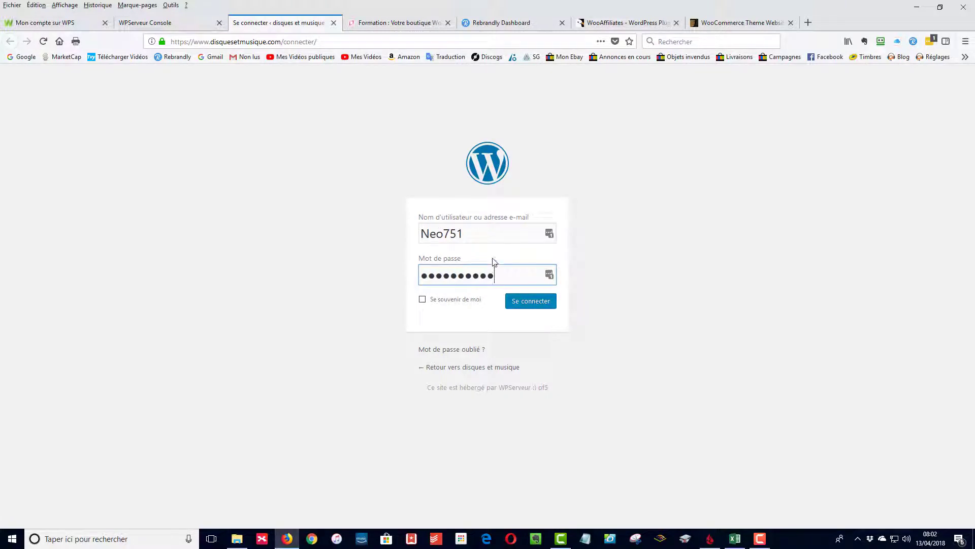
pyautogui.click(535, 303)
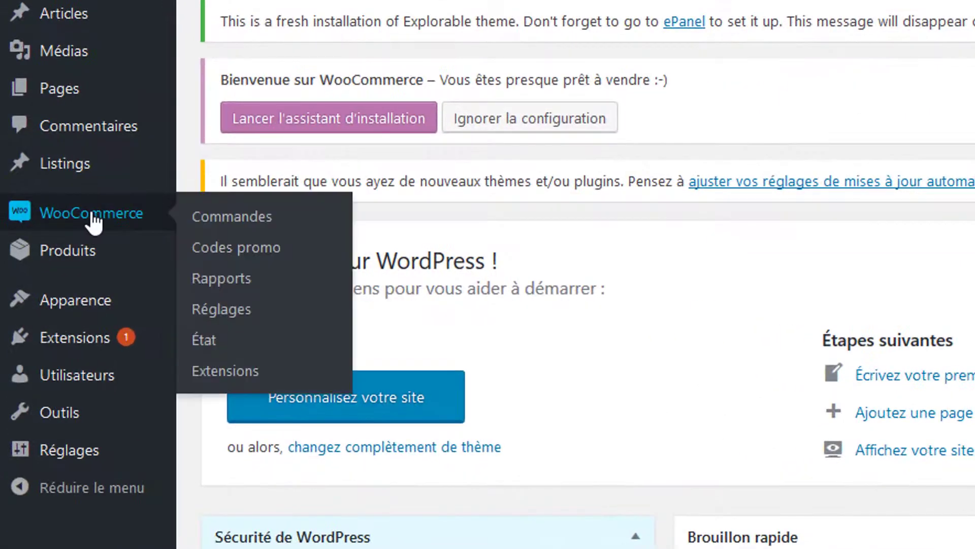
pyautogui.click(33, 219)
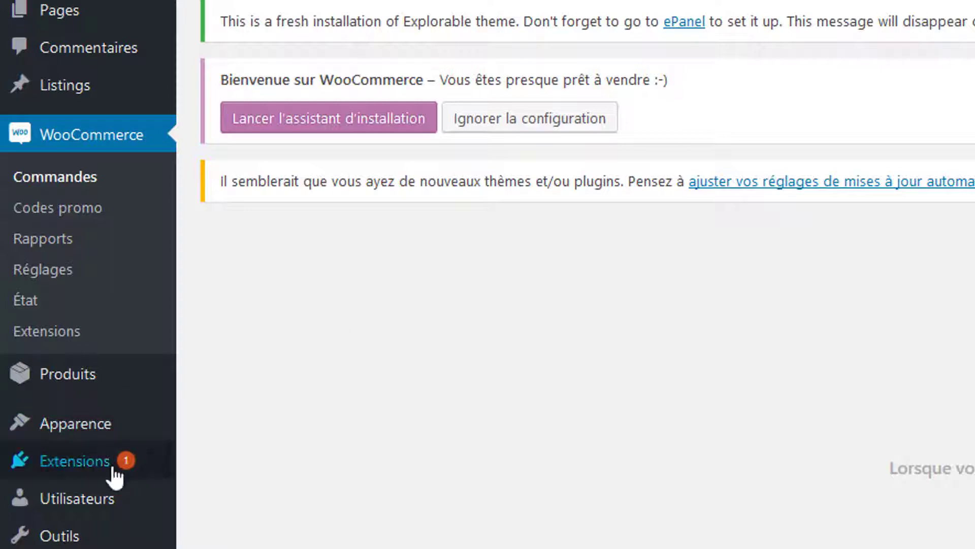
# Filter the installed plugins to those ready for update, update WPS Hide Login to version 1.3 and refresh the page
pyautogui.moveTo(110, 459)
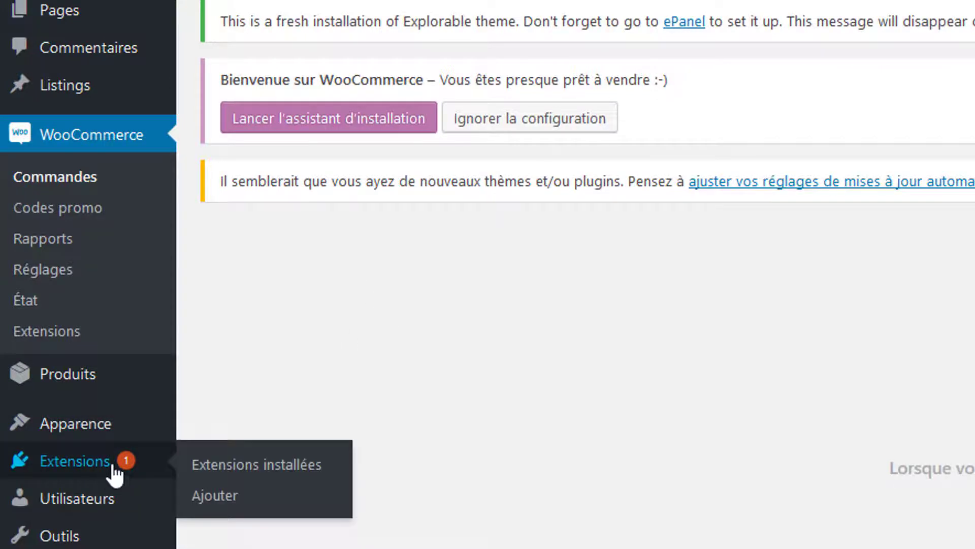
pyautogui.click(84, 465)
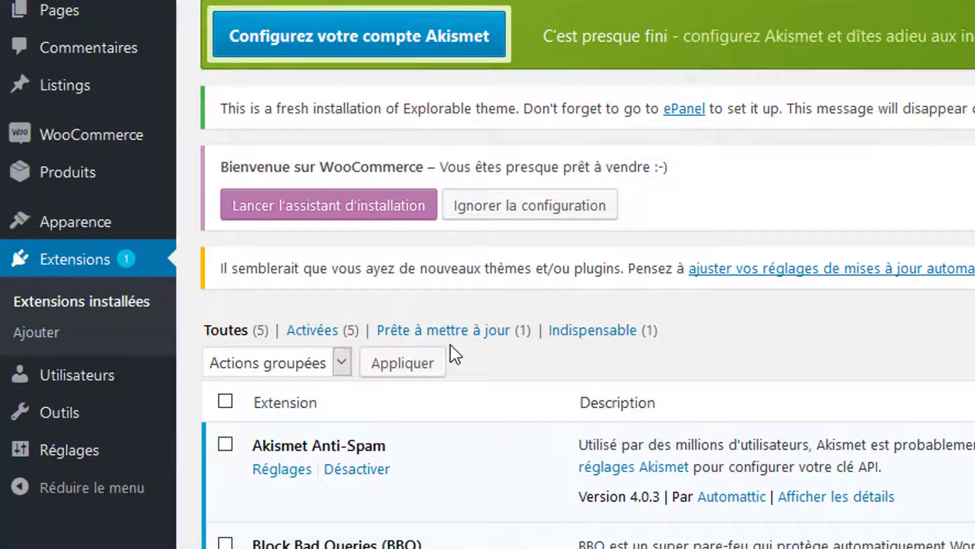
pyautogui.click(462, 333)
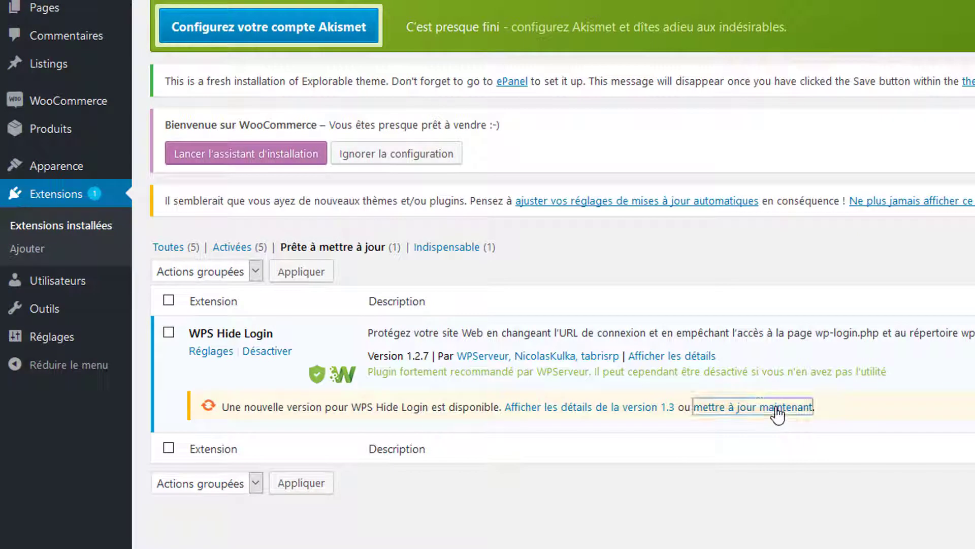
pyautogui.click(713, 408)
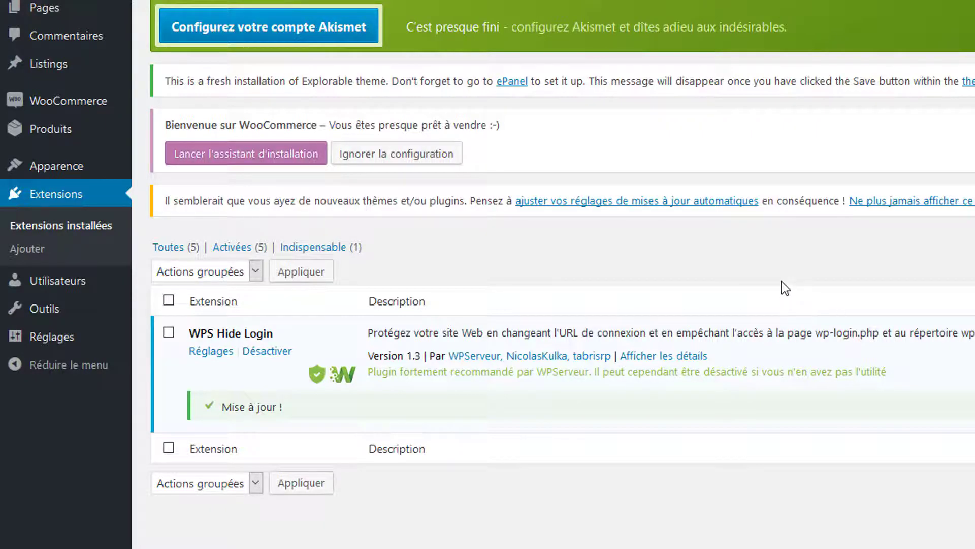
pyautogui.press('F5')
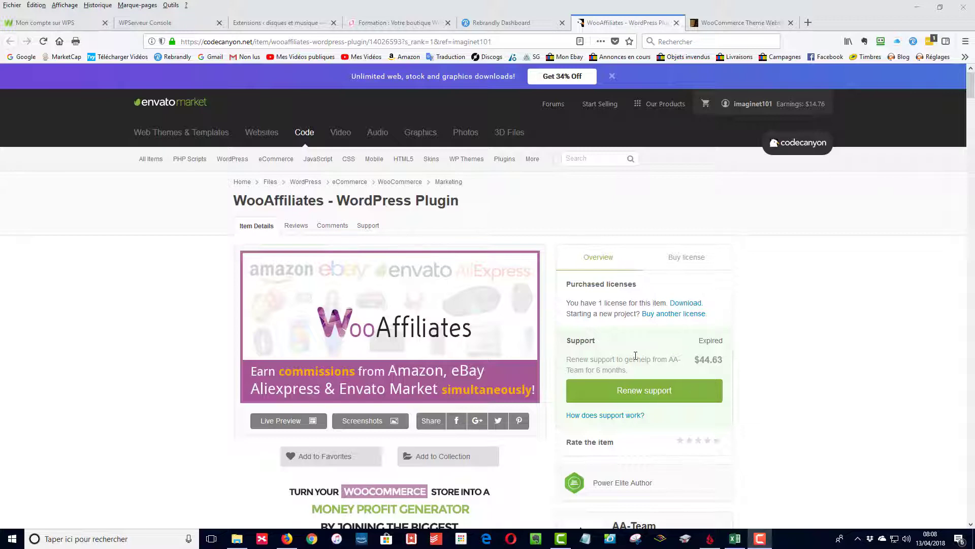
# Switch to the ThemeForest results for "woocommerce theme" and examine the listed themes with their prices, ratings and sales
pyautogui.click(743, 26)
pyautogui.scroll(-3, 694, 311)
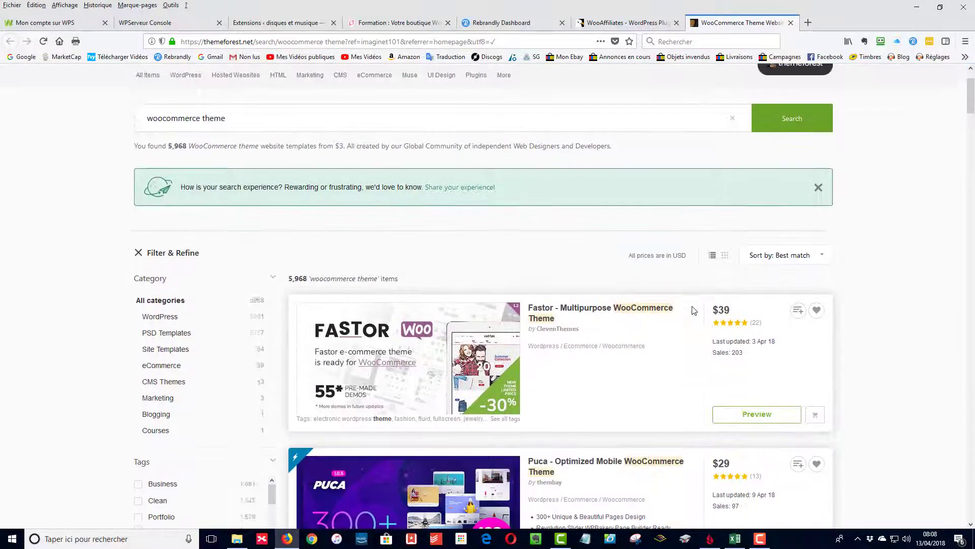
pyautogui.scroll(5, 685, 309)
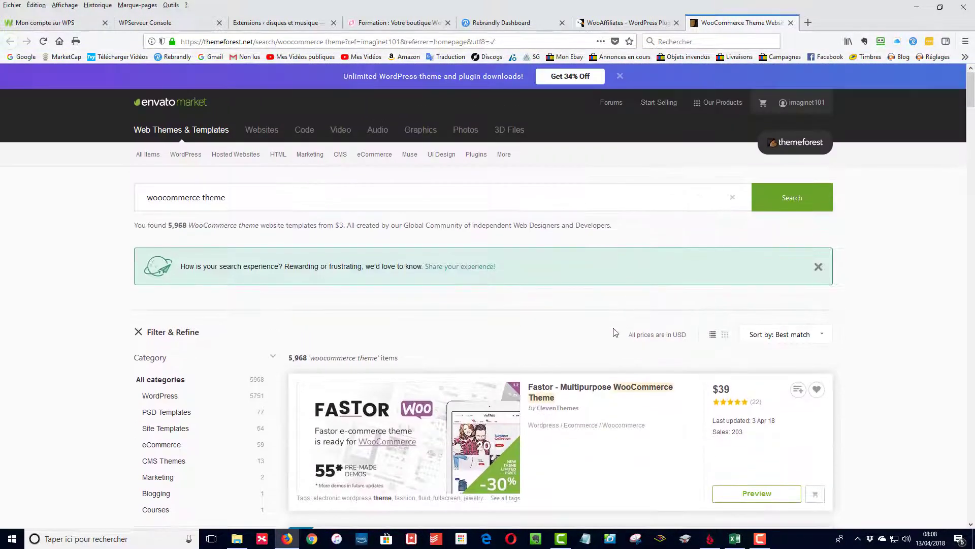
pyautogui.scroll(-2, 614, 332)
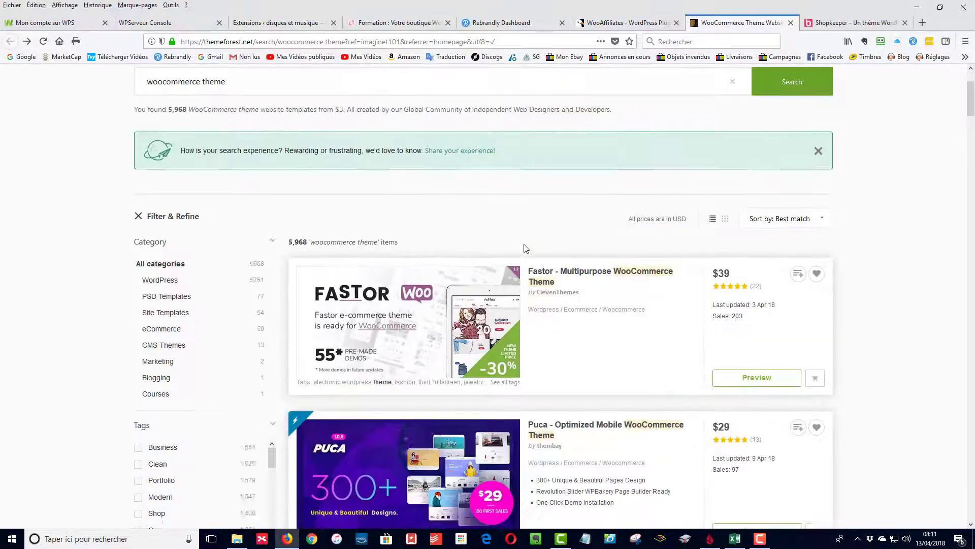
pyautogui.scroll(-3, 526, 248)
pyautogui.scroll(-5, 526, 249)
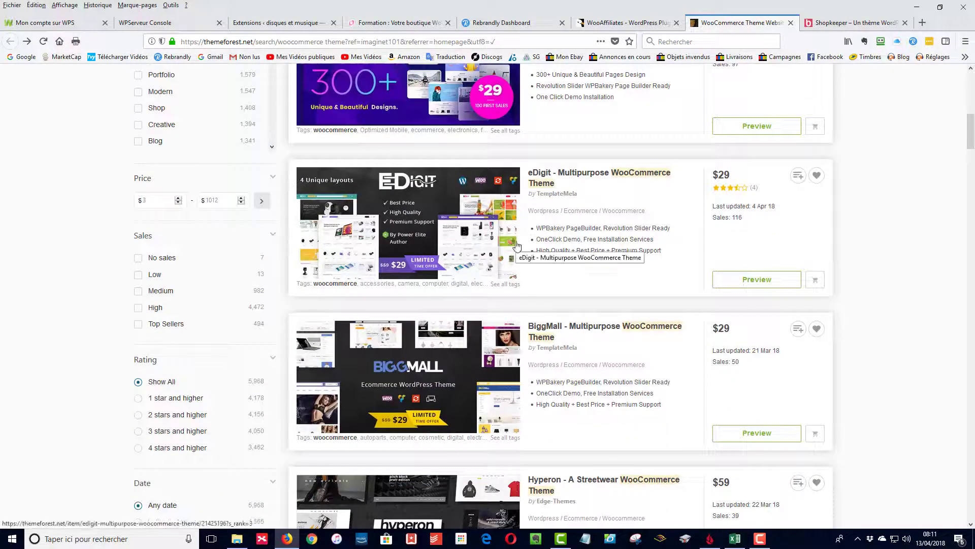
pyautogui.scroll(-4, 525, 249)
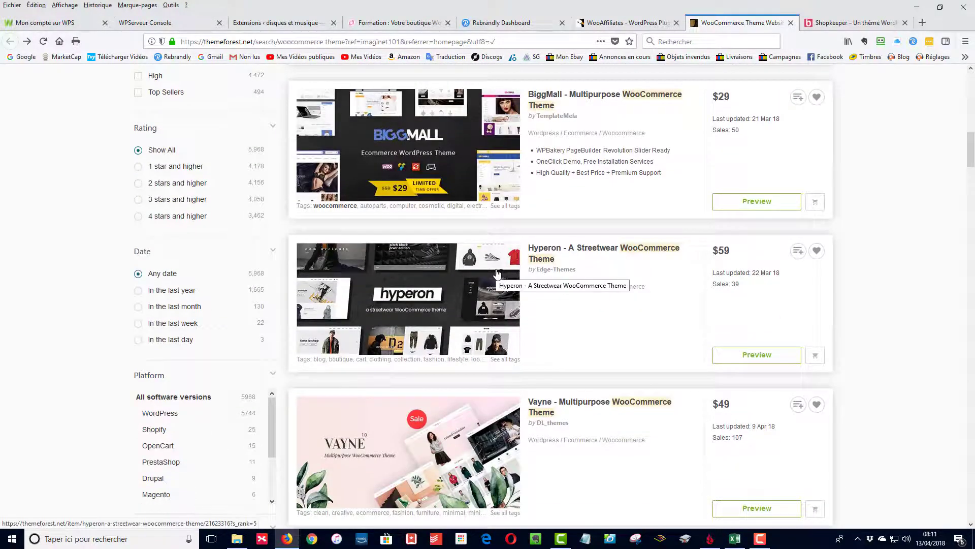
pyautogui.scroll(-4, 496, 274)
pyautogui.scroll(-7, 497, 274)
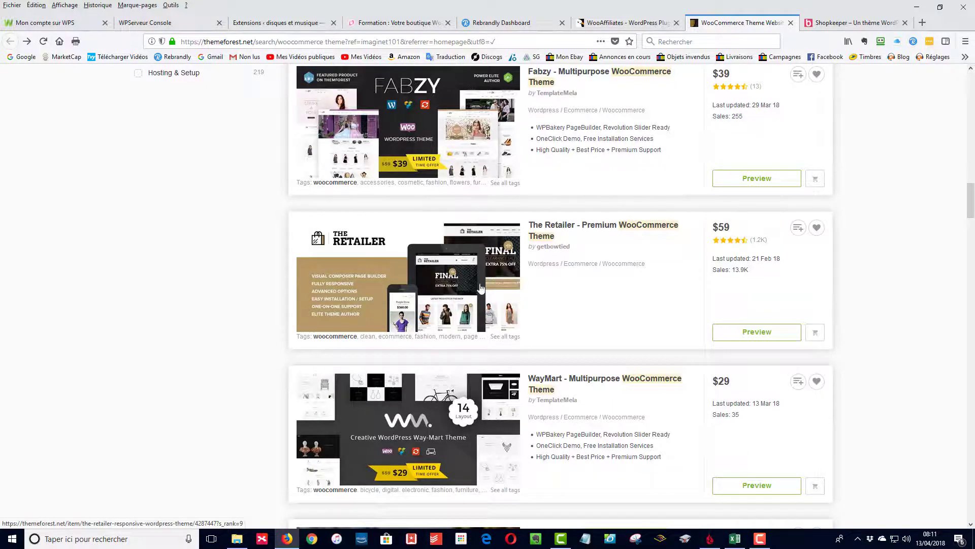
pyautogui.scroll(10, 482, 285)
pyautogui.scroll(15, 480, 300)
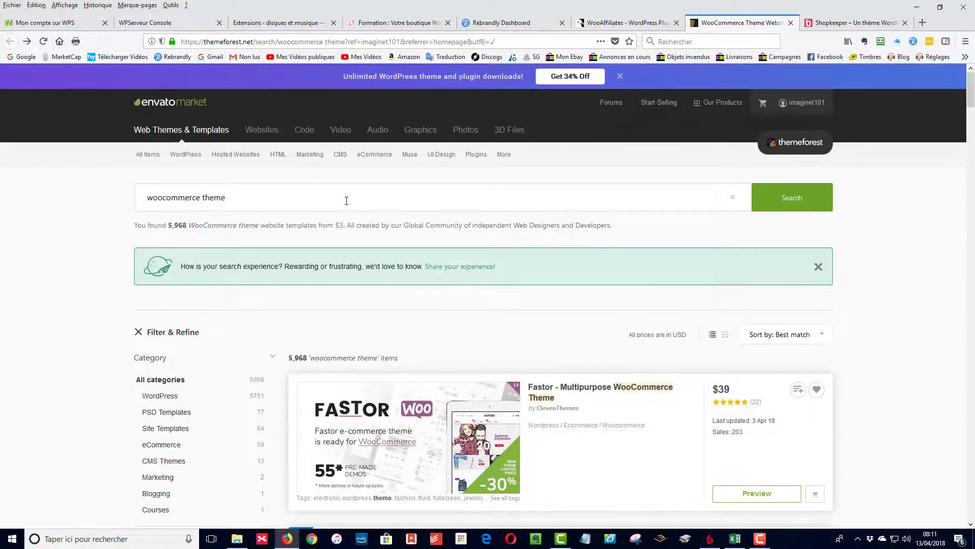
# Search ThemeForest for "shopkeeper" and open the page of the Shopkeeper eCommerce WP Theme for WooCommerce
pyautogui.moveTo(347, 200); pyautogui.dragTo(89, 202)
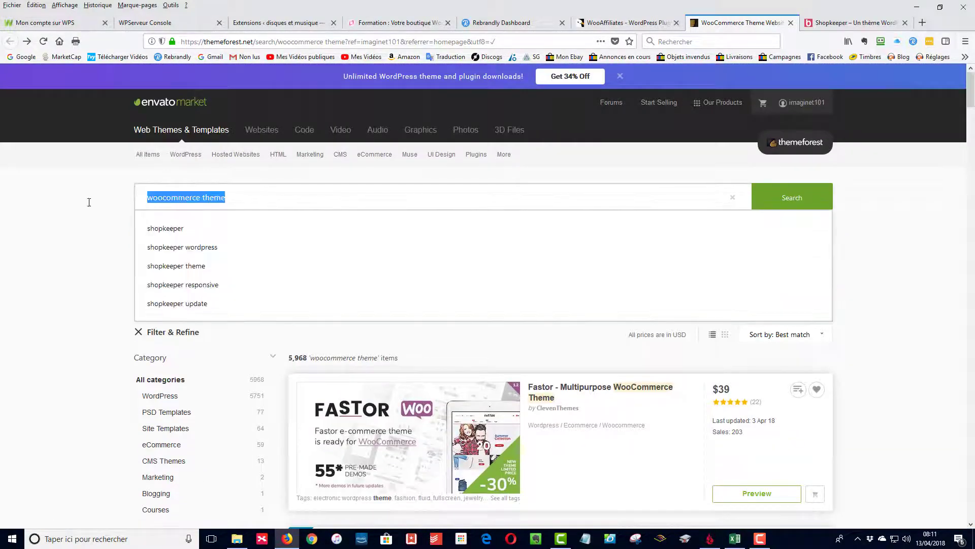
pyautogui.write('sho')
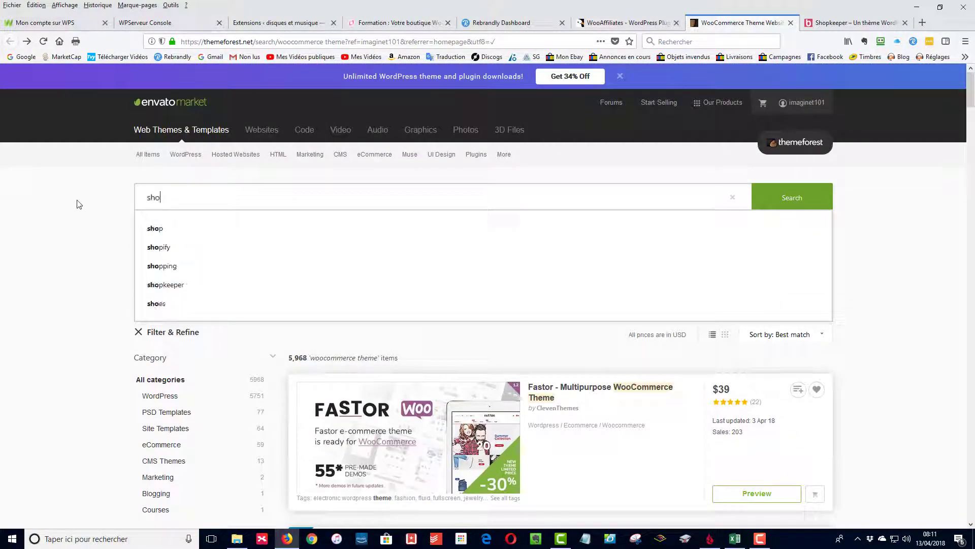
pyautogui.write('pkeeper')
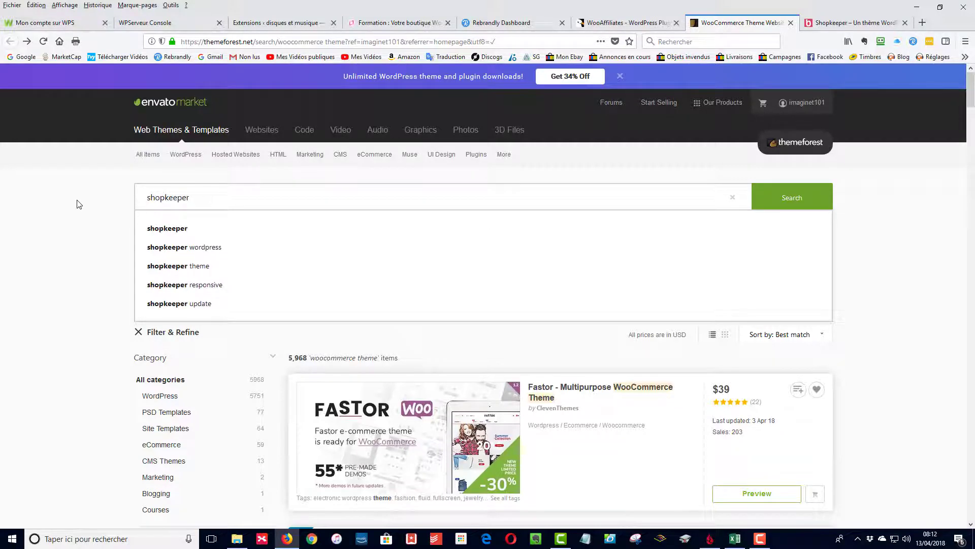
pyautogui.press('Return')
pyautogui.scroll(-3, 405, 321)
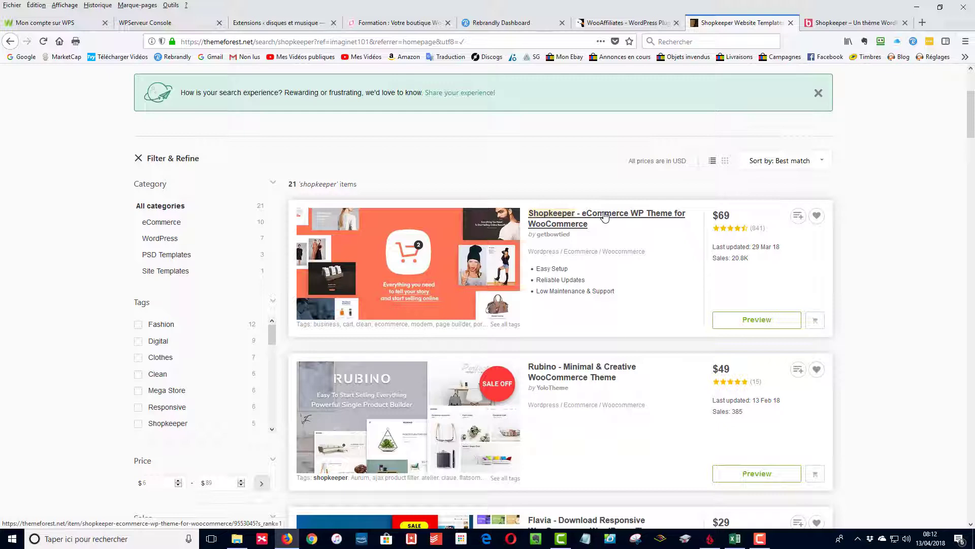
pyautogui.click(604, 216)
pyautogui.scroll(-3, 605, 265)
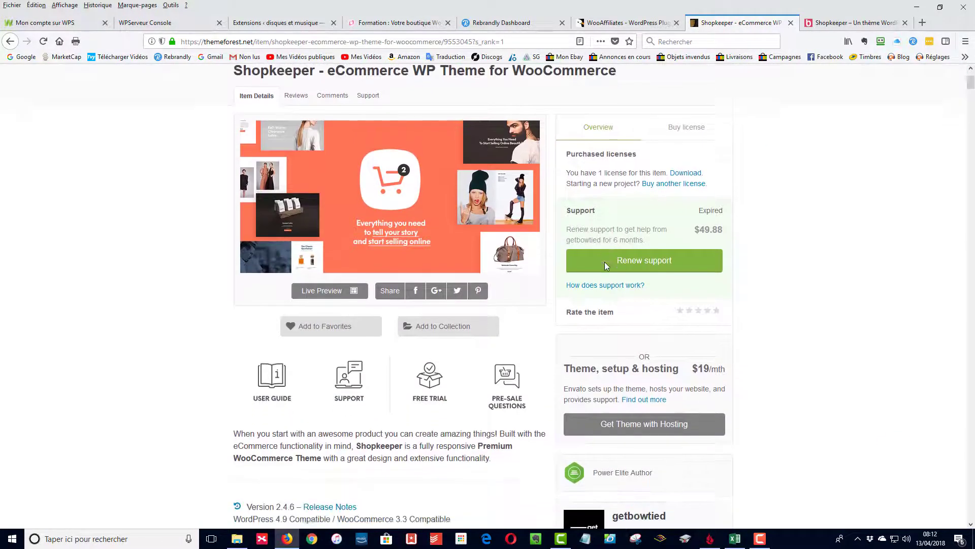
pyautogui.scroll(3, 604, 265)
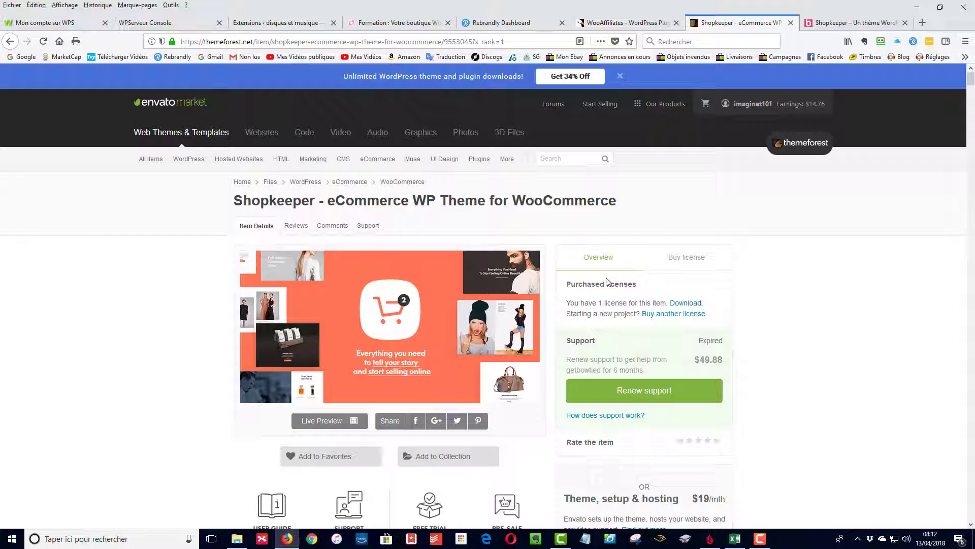
# Check the WooAffiliates plugin page, then open the account's downloads from the Shopkeeper page and review the purchased items
pyautogui.hotkey('ctrl', 'shift', 'Tab')
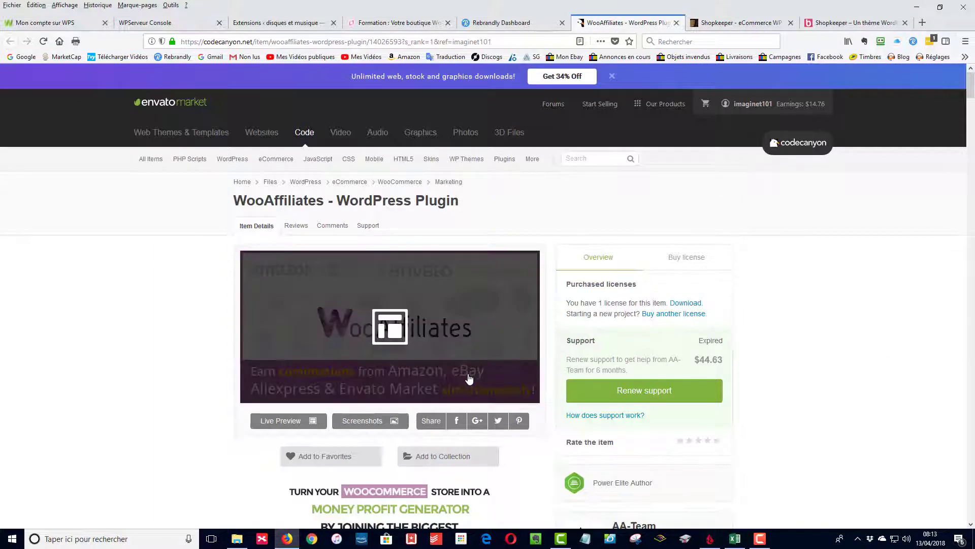
pyautogui.click(750, 24)
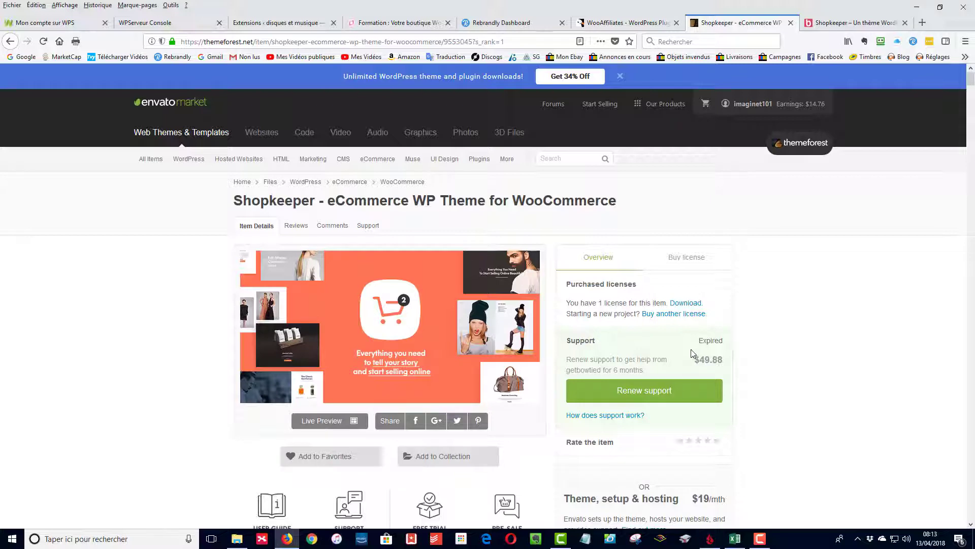
pyautogui.click(686, 302)
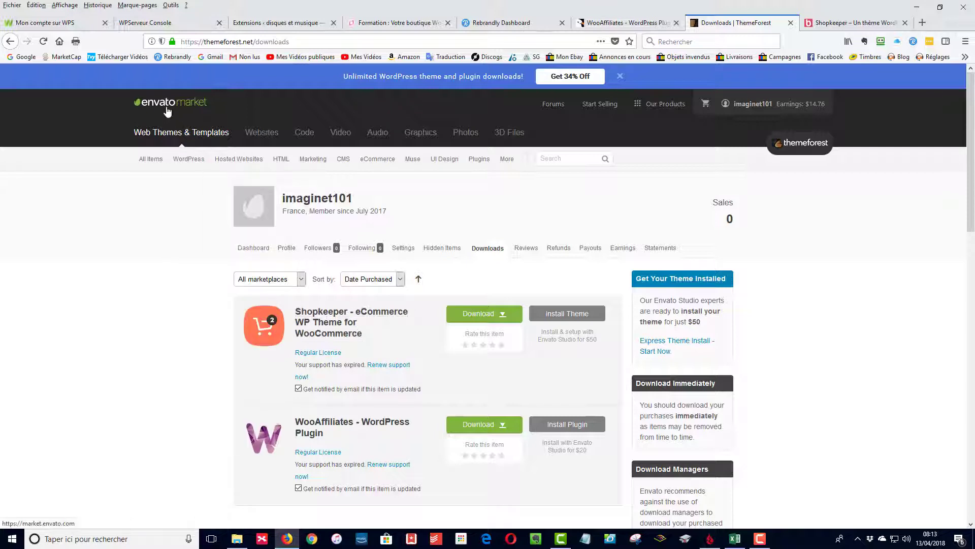
pyautogui.scroll(-1, 421, 325)
pyautogui.scroll(-2, 421, 326)
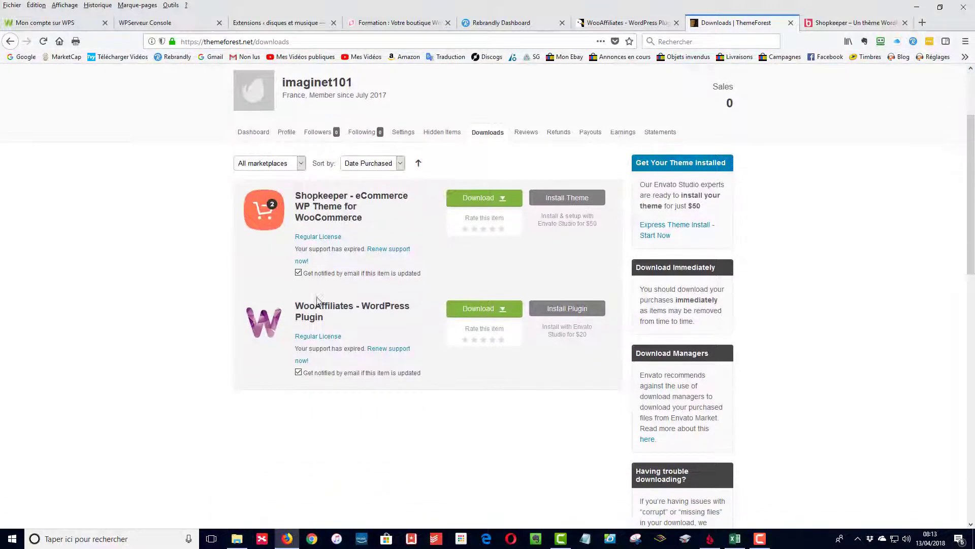
pyautogui.scroll(2, 360, 330)
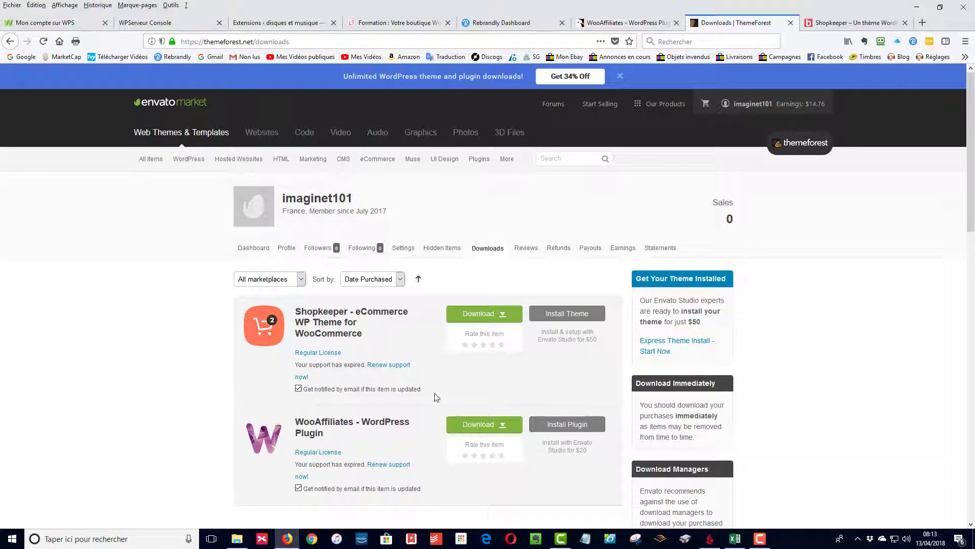
pyautogui.scroll(-1, 523, 326)
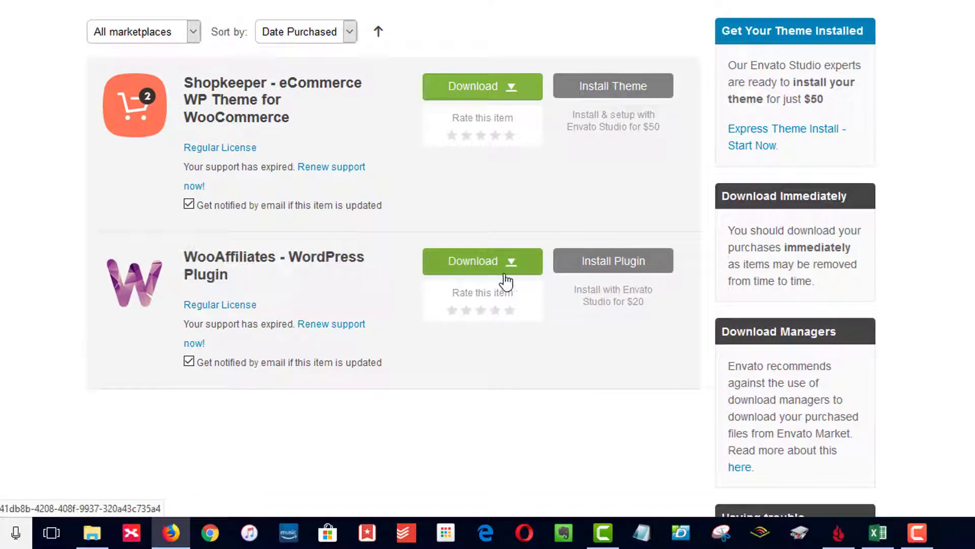
# Download all files and documentation of the WooAffiliates WordPress plugin, saving codecanyon-14026593-wooaffiliates-wordpress-plugin.zip to disk
pyautogui.click(498, 262)
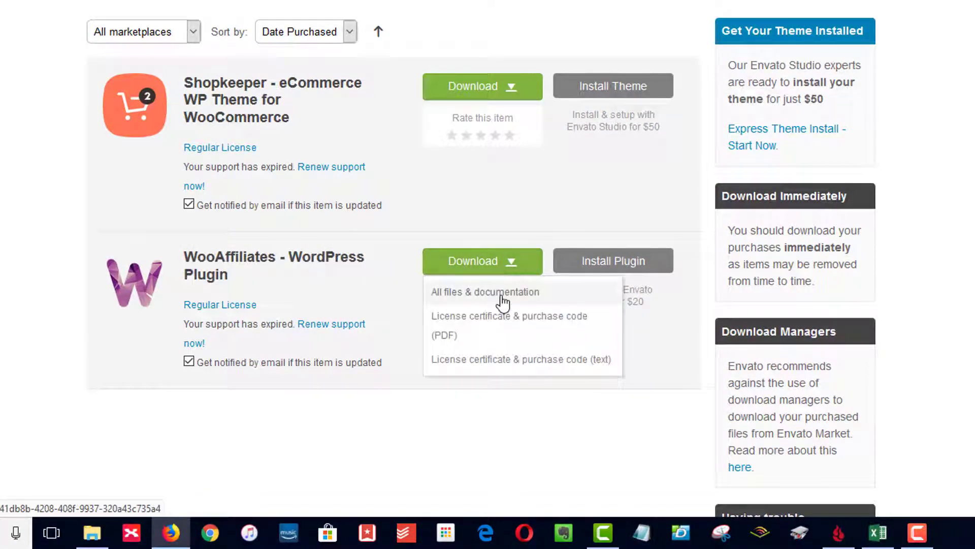
pyautogui.click(499, 298)
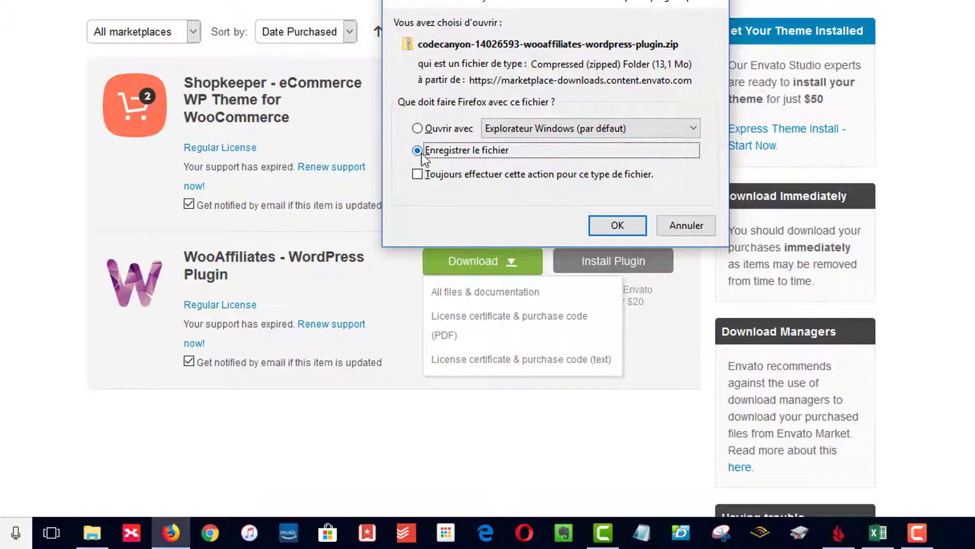
pyautogui.click(617, 225)
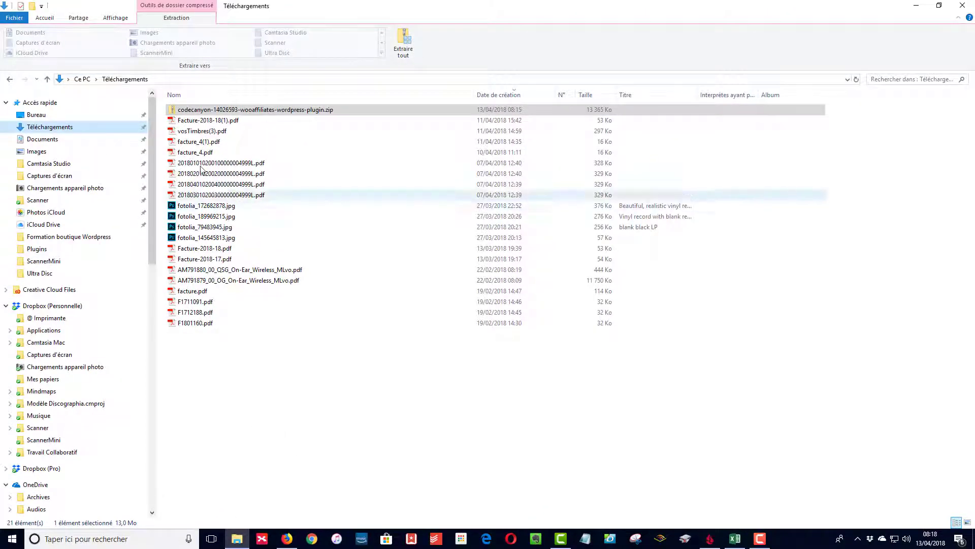
# Extract codecanyon-14026593-wooaffiliates-wordpress-plugin.zip into its own Downloads folder and open the extracted 1.4 folder
pyautogui.click(191, 111)
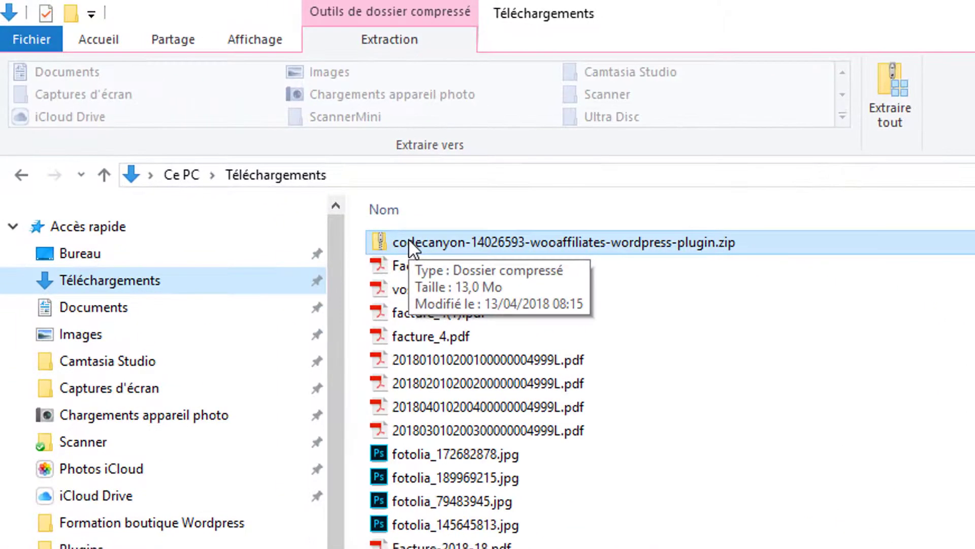
pyautogui.rightClick(409, 239)
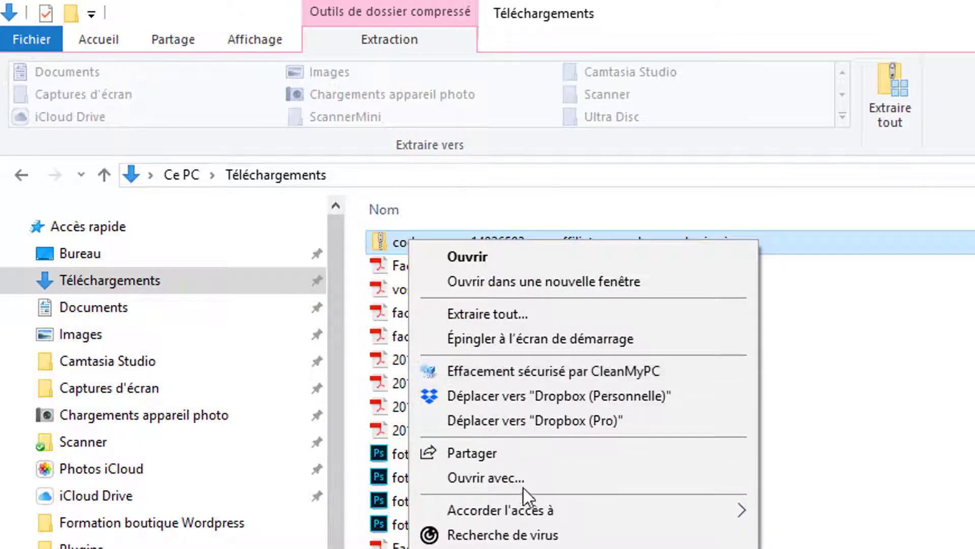
pyautogui.click(499, 313)
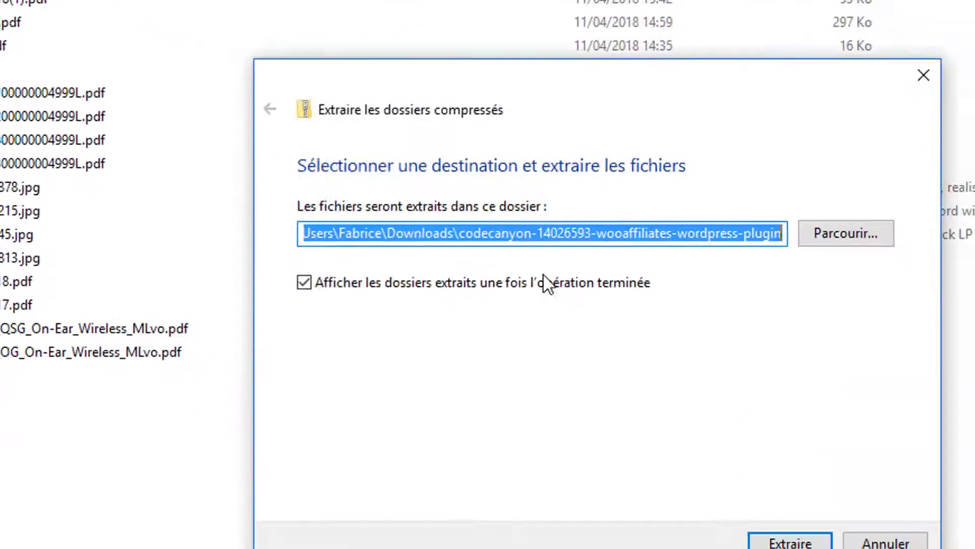
pyautogui.click(756, 520)
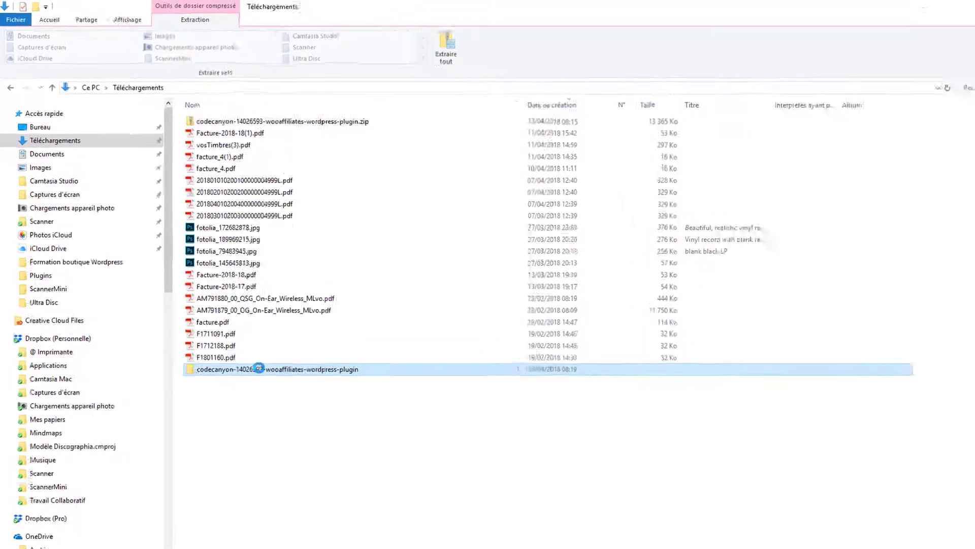
pyautogui.doubleClick(153, 312)
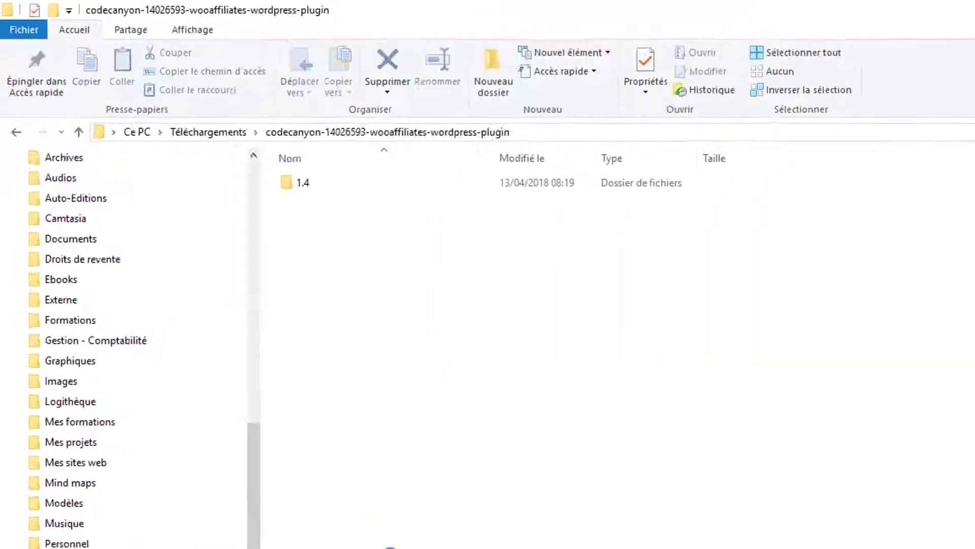
pyautogui.doubleClick(325, 192)
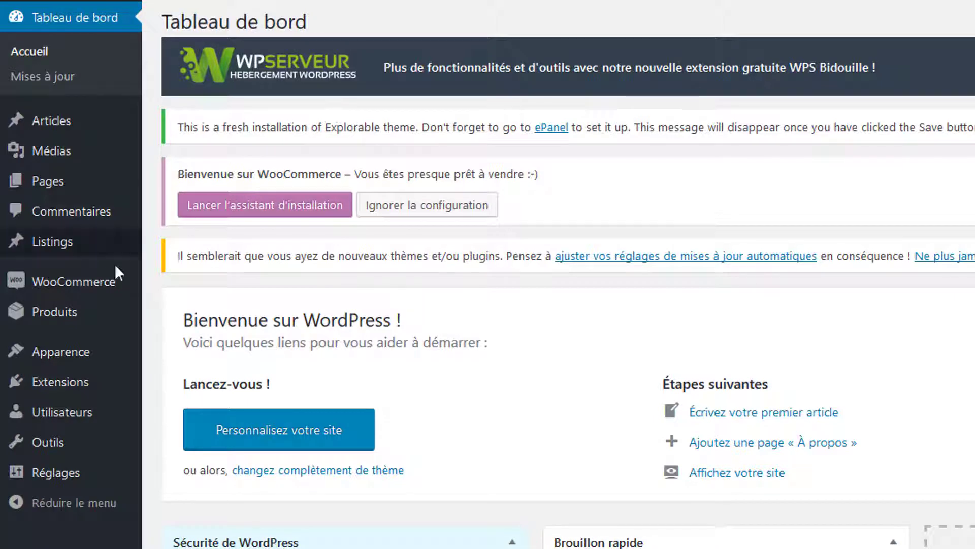
# Switch to the WordPress dashboard and open the form for uploading a new plugin as a .zip file
pyautogui.click(60, 385)
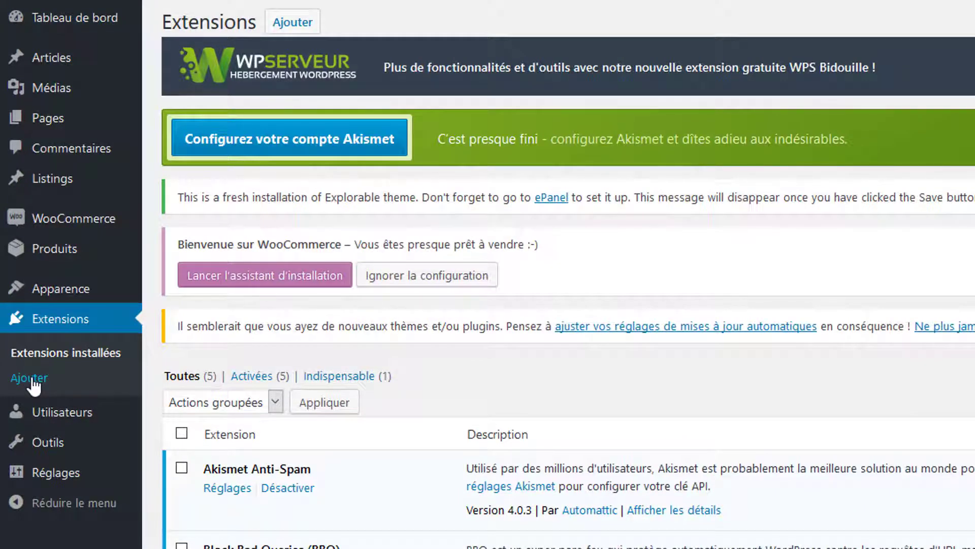
pyautogui.click(32, 380)
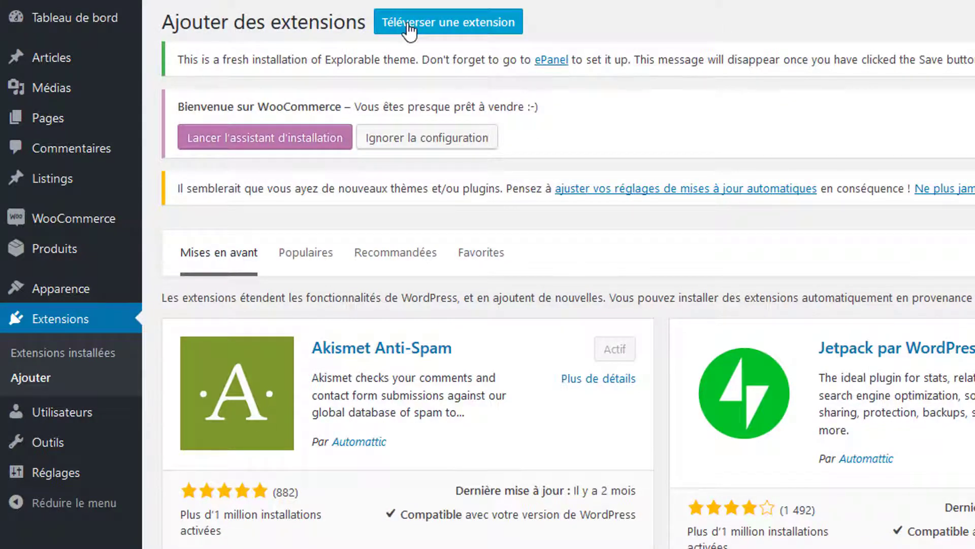
pyautogui.click(410, 31)
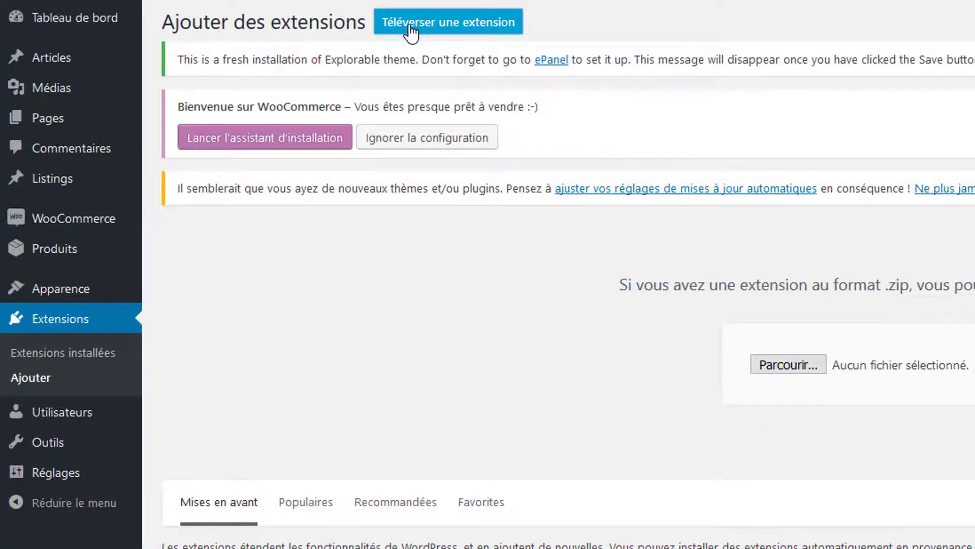
# Choose wooaffiliates.zip from the Plugin folder inside the extracted codecanyon package's 1.4 folder as the plugin file to upload
pyautogui.click(791, 365)
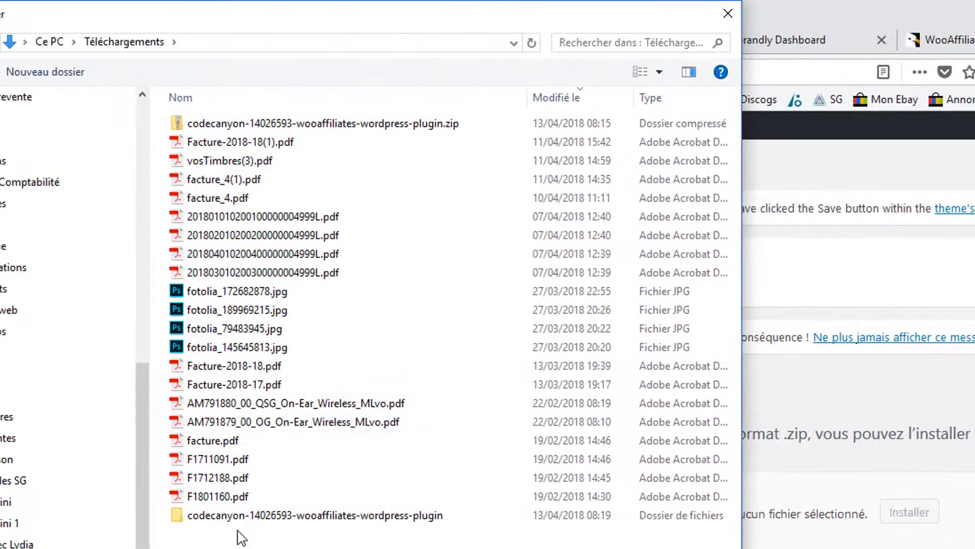
pyautogui.click(221, 521)
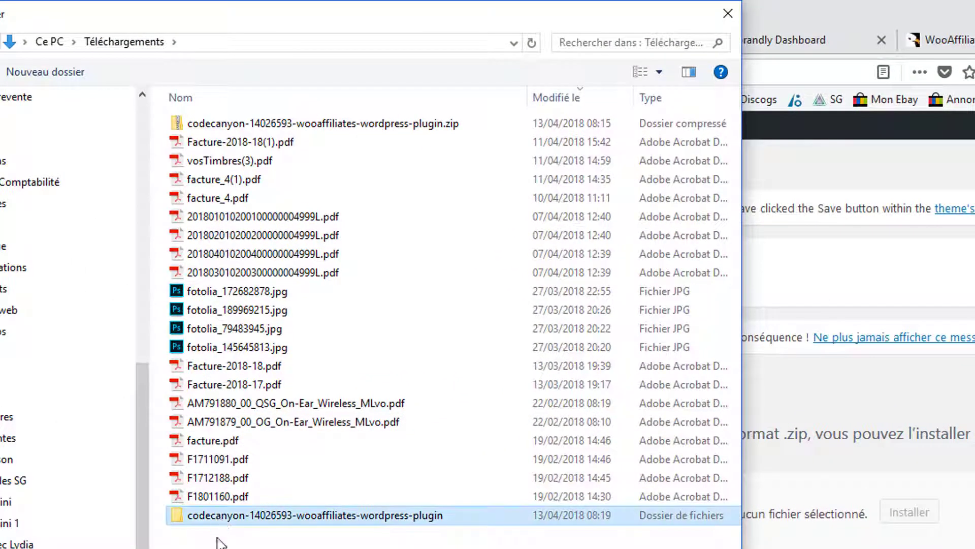
pyautogui.click(233, 124)
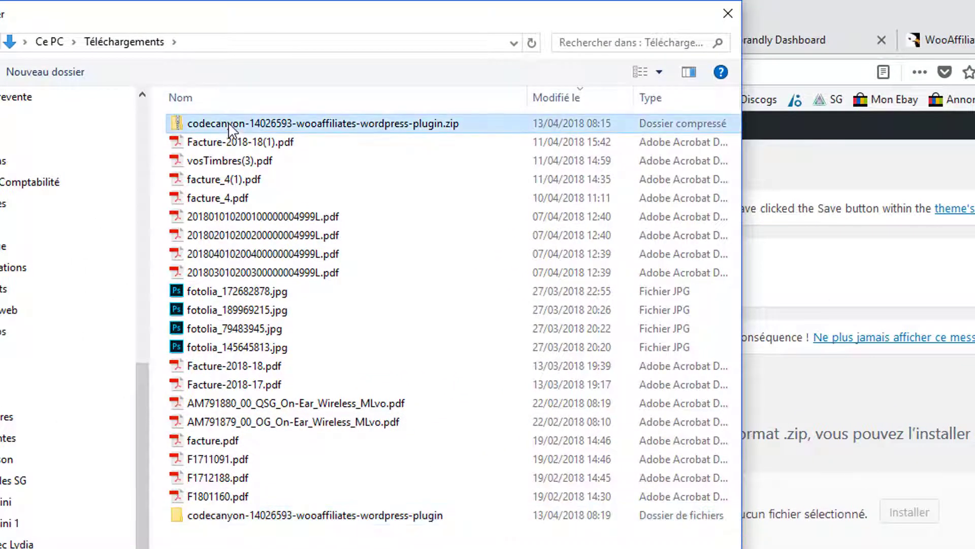
pyautogui.click(239, 518)
pyautogui.doubleClick(240, 518)
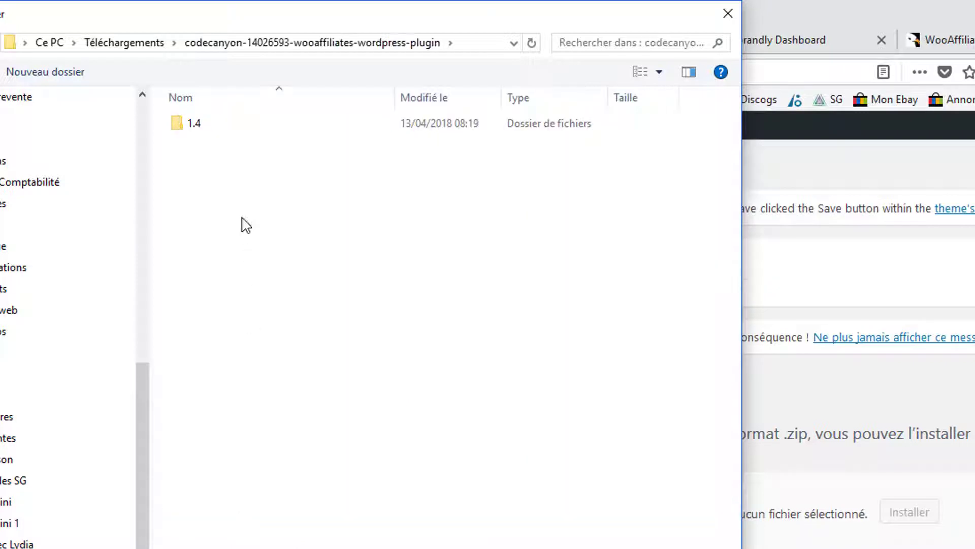
pyautogui.doubleClick(202, 128)
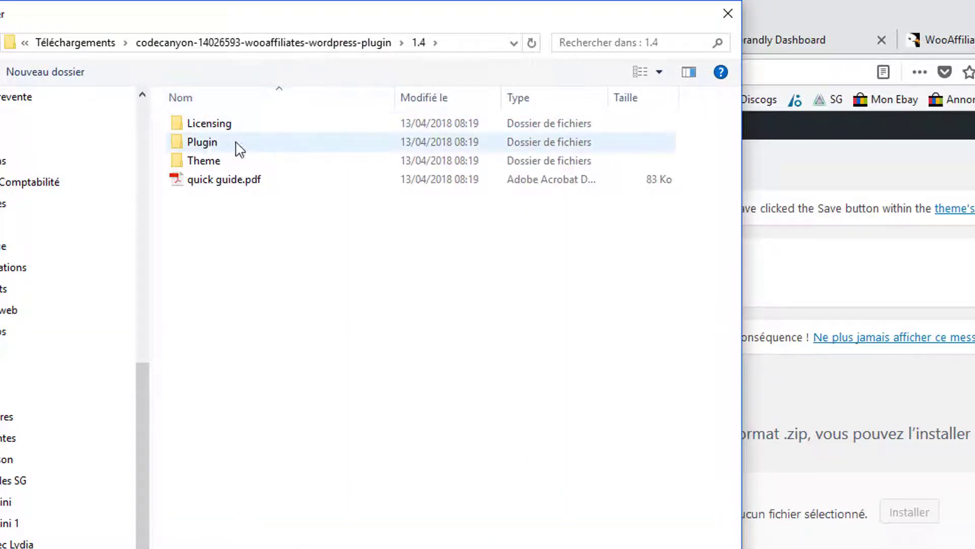
pyautogui.doubleClick(199, 144)
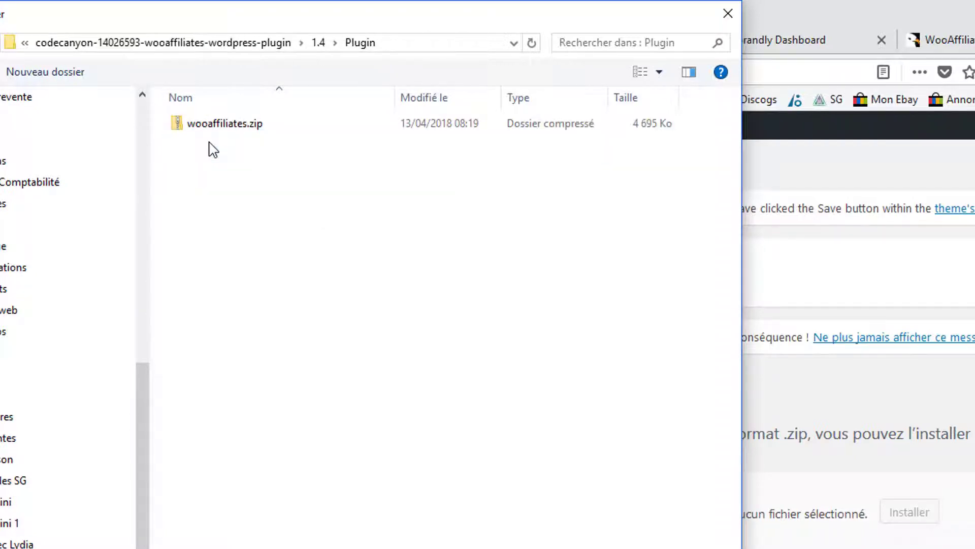
pyautogui.click(218, 127)
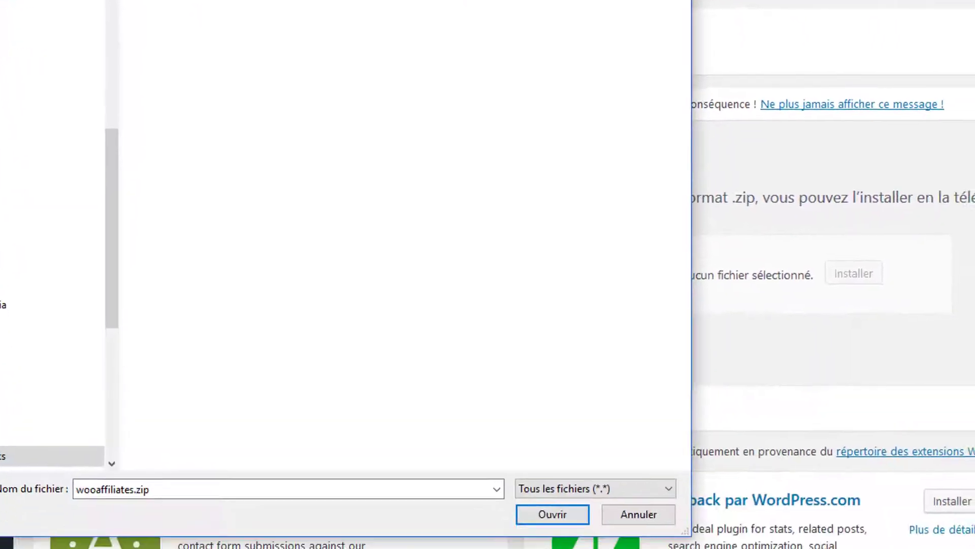
pyautogui.click(541, 495)
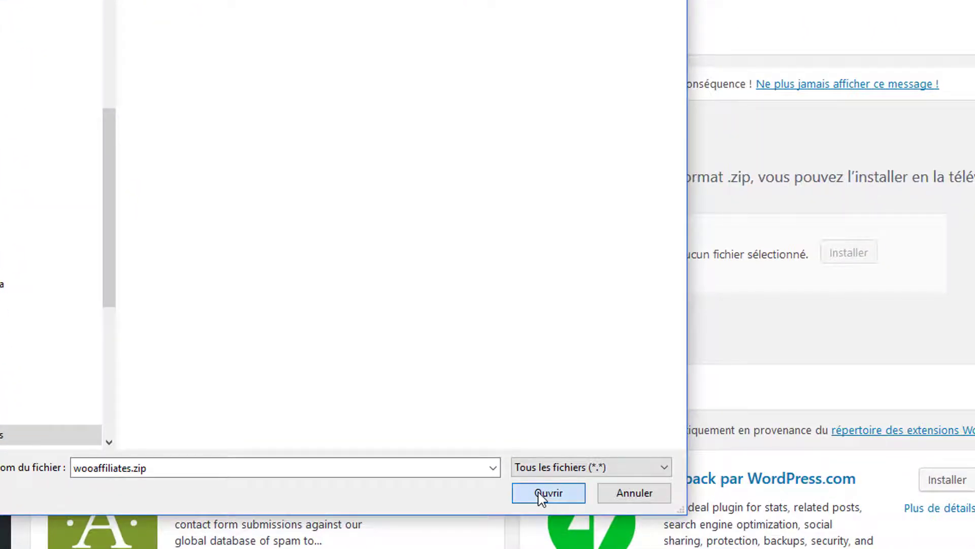
# Install the uploaded WooAffiliates plugin and activate it
pyautogui.click(848, 256)
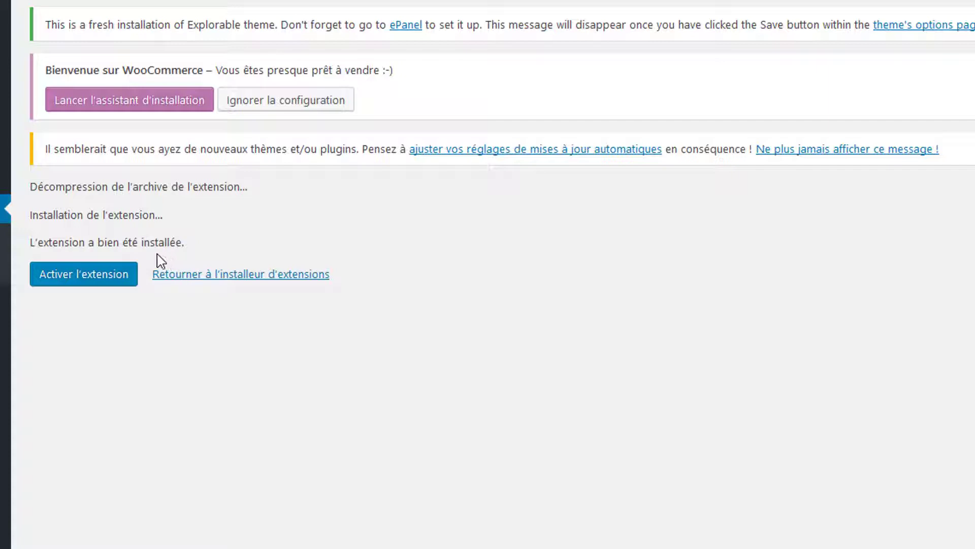
pyautogui.click(93, 283)
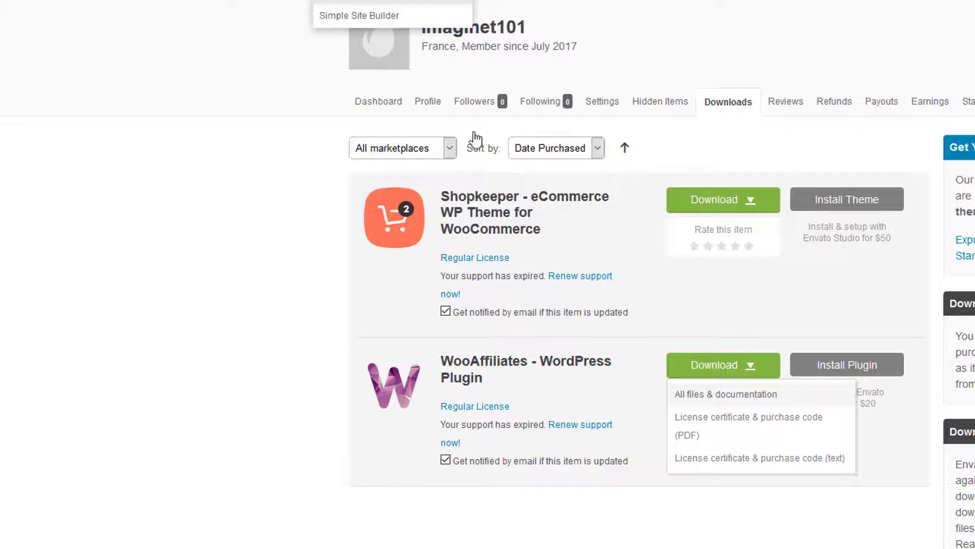
# Download all files and documentation of the Shopkeeper theme from the ThemeForest downloads, saving the zip file to disk
pyautogui.scroll(2, 475, 139)
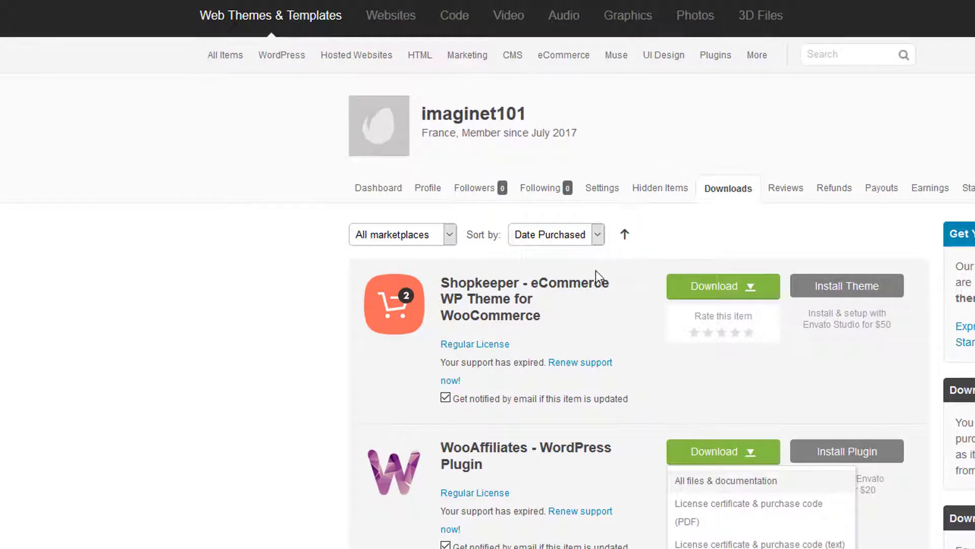
pyautogui.scroll(-2, 612, 151)
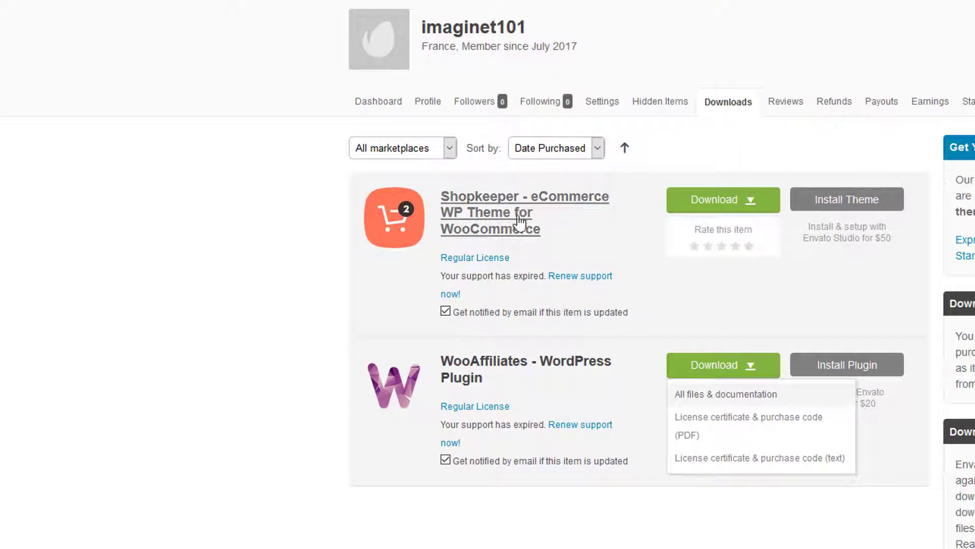
pyautogui.click(748, 203)
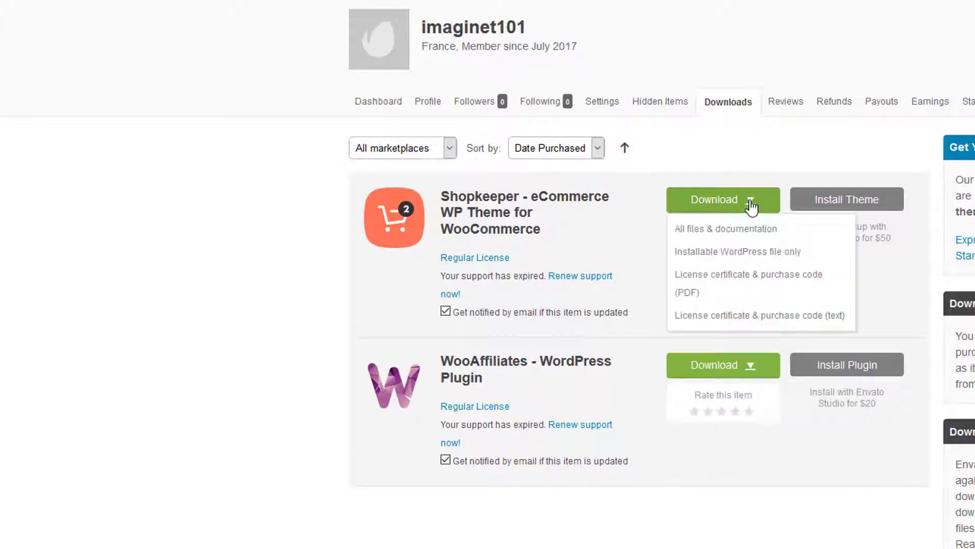
pyautogui.click(738, 235)
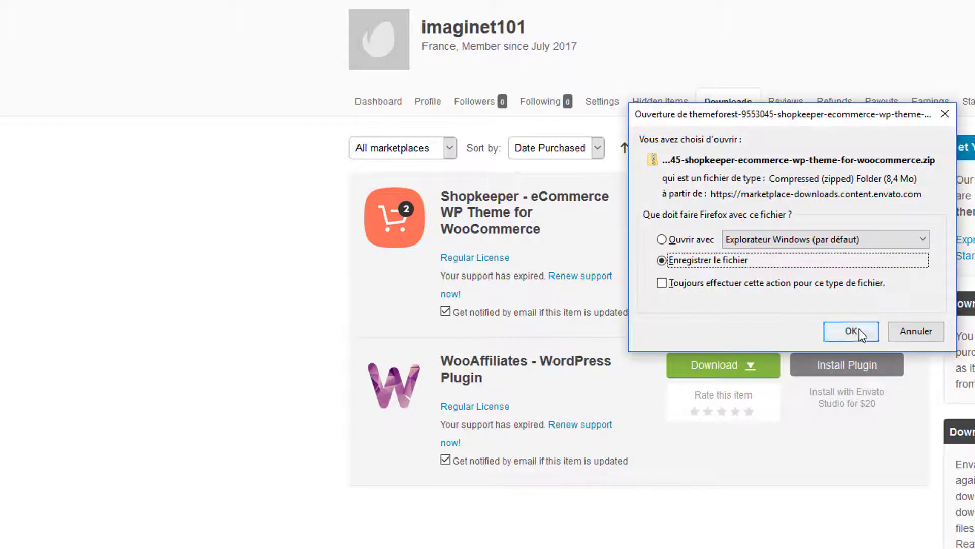
pyautogui.click(850, 332)
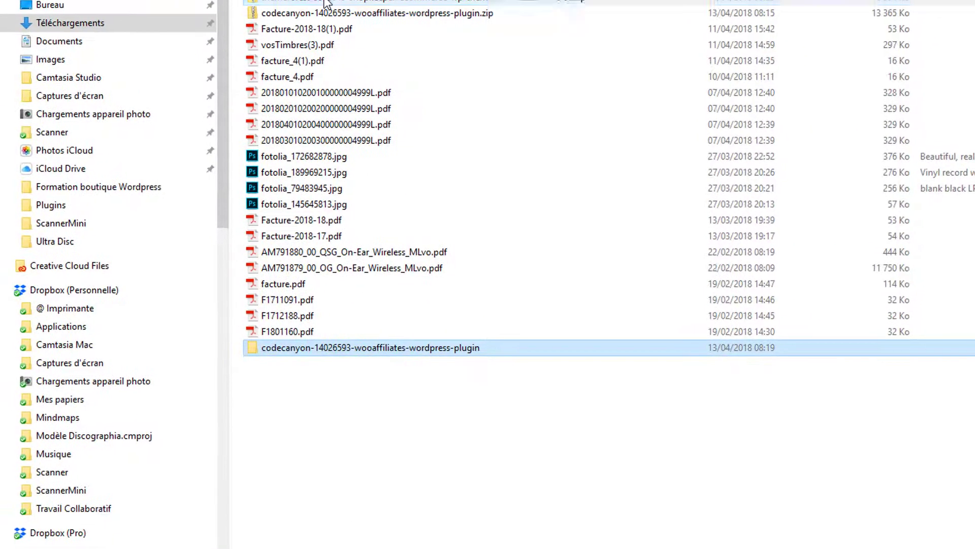
# Extract themeforest-9553045-shopkeeper-ecommerce-wp-theme-for-woocommerce.zip into the suggested folder of the same name in Downloads
pyautogui.click(307, 60)
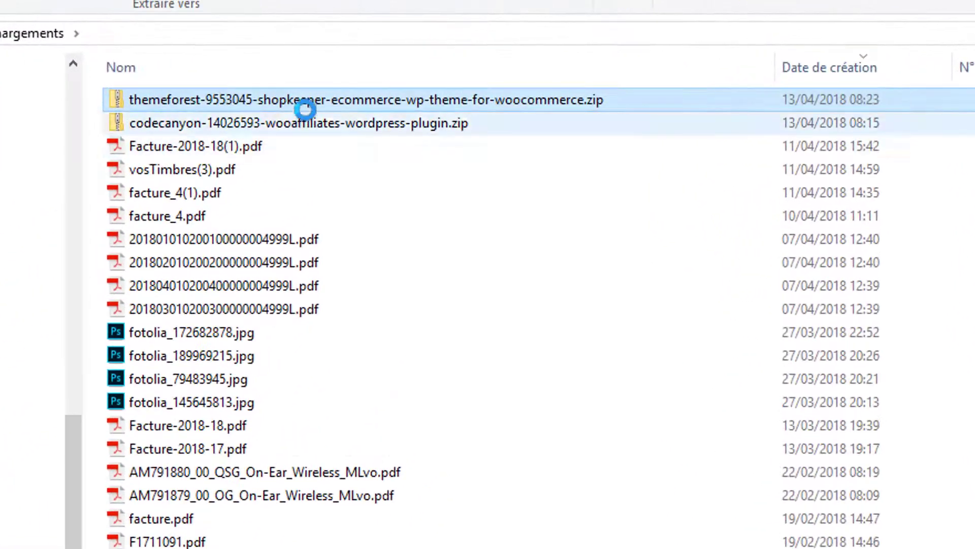
pyautogui.rightClick(306, 100)
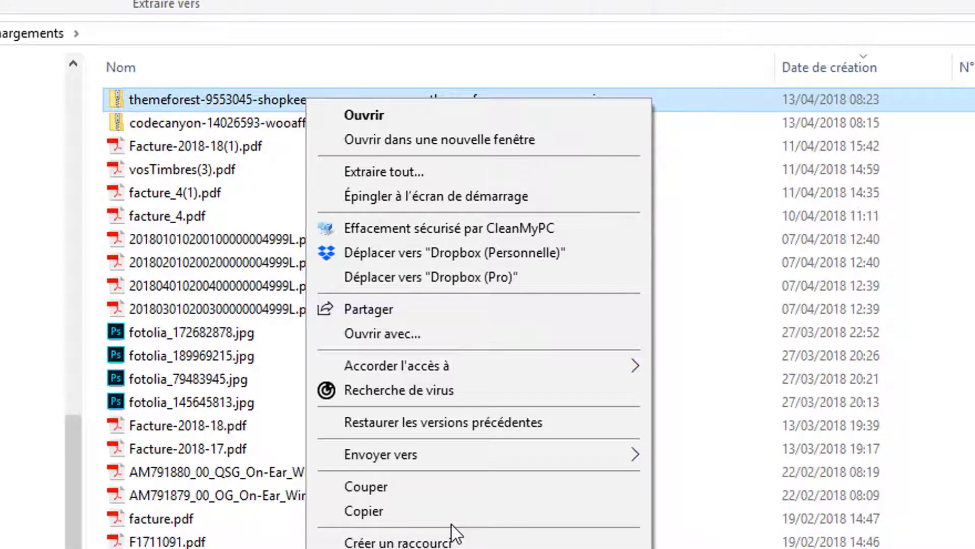
pyautogui.click(380, 173)
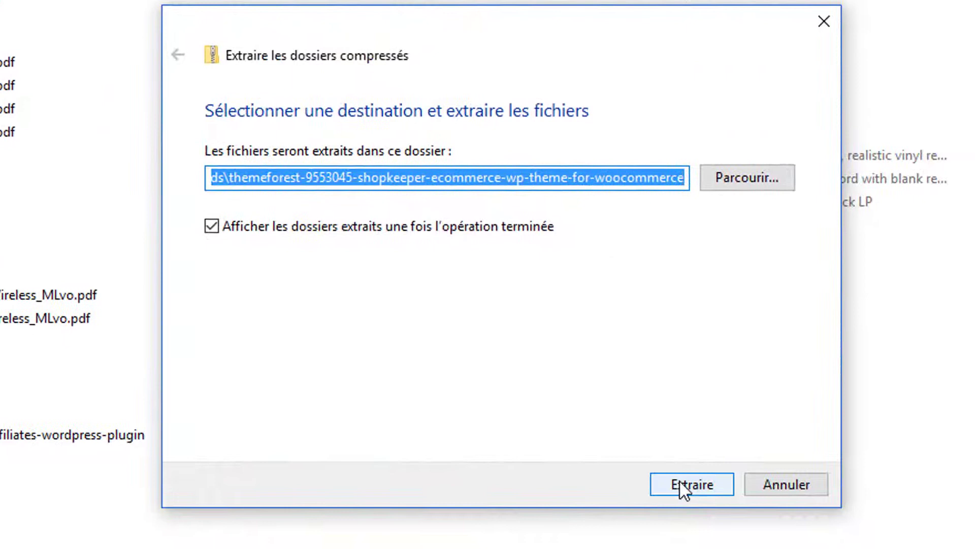
pyautogui.click(680, 483)
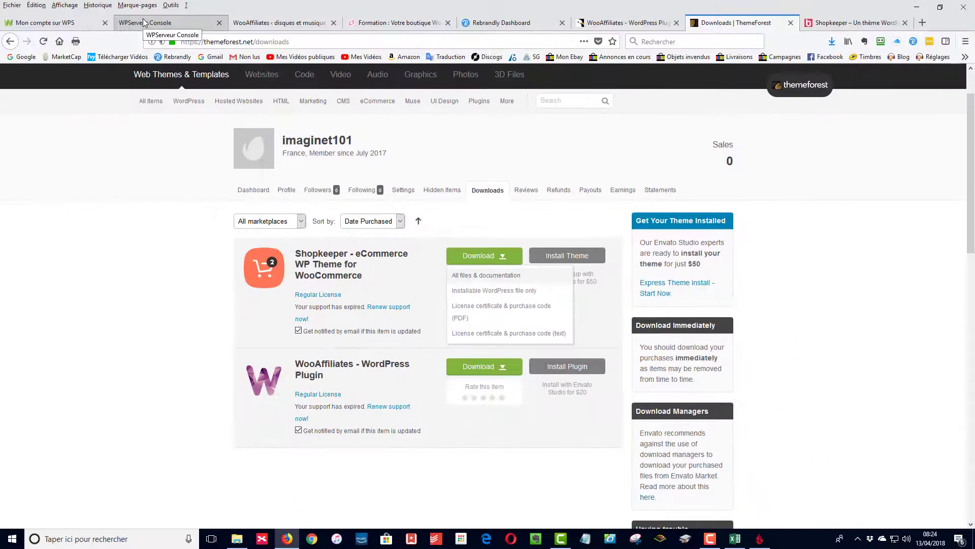
# Return to the WordPress admin and open the form for uploading a new theme as a .zip file
pyautogui.click(144, 22)
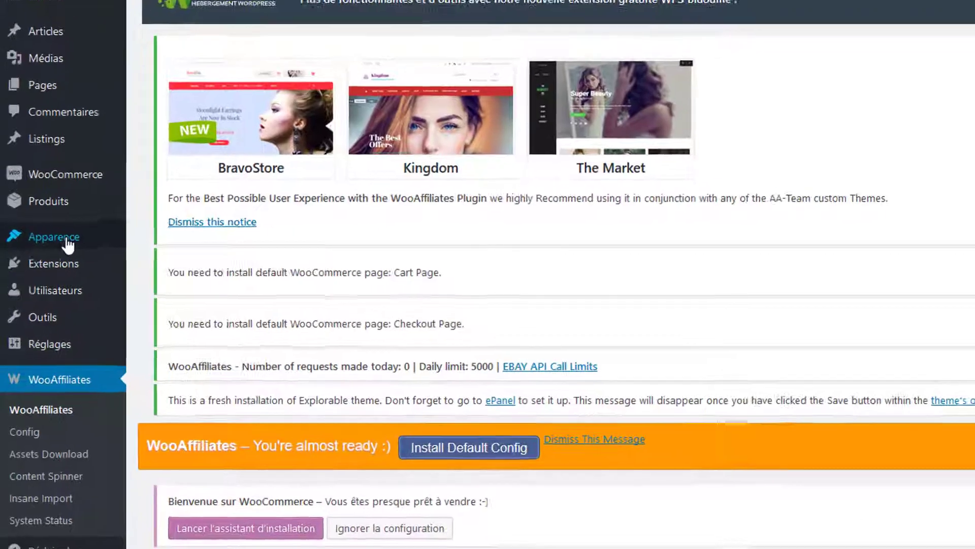
pyautogui.moveTo(43, 226)
pyautogui.click(71, 243)
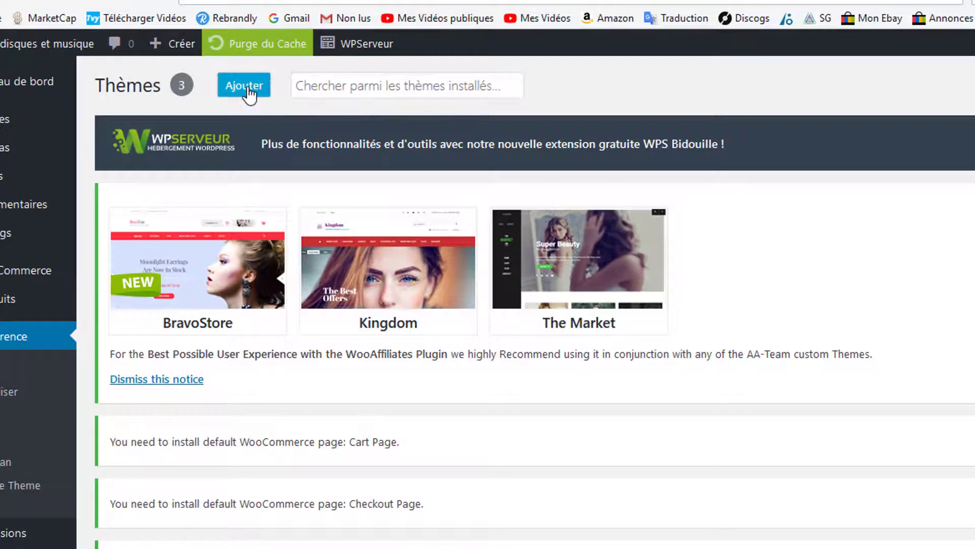
pyautogui.click(245, 86)
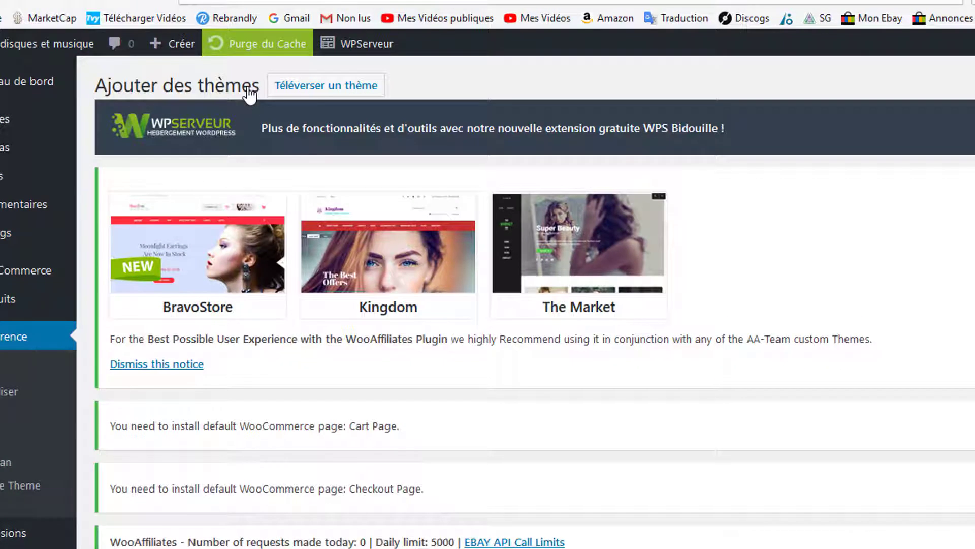
pyautogui.click(337, 91)
pyautogui.scroll(-5, 292, 184)
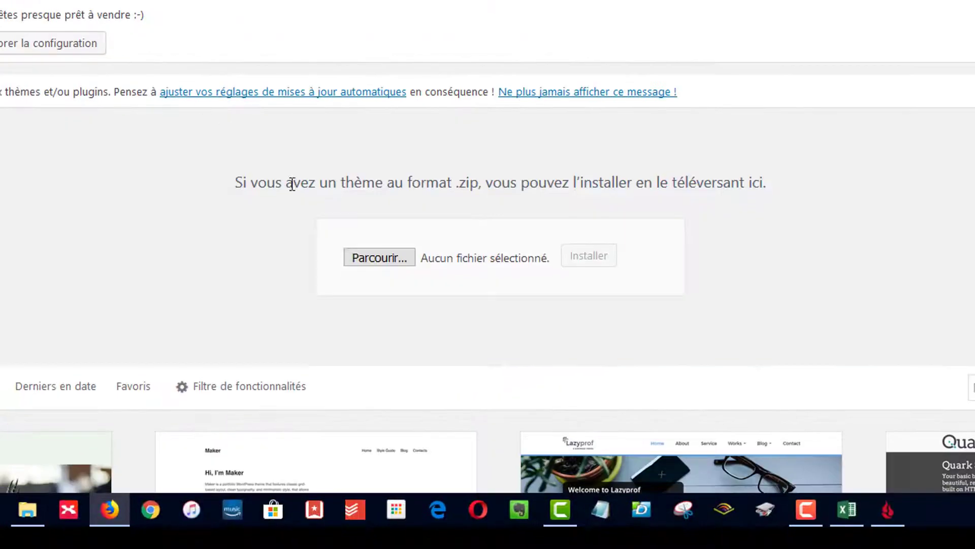
# Upload and install shopkeeper.zip from the Theme Files folder of the extracted Shopkeeper - Version 2.4.8 download
pyautogui.click(378, 268)
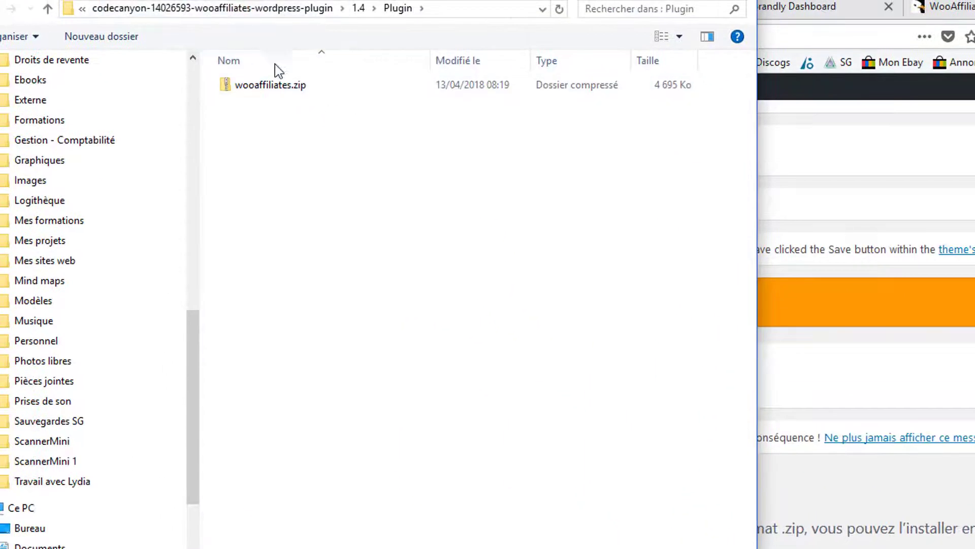
pyautogui.moveTo(187, 337); pyautogui.dragTo(212, 44)
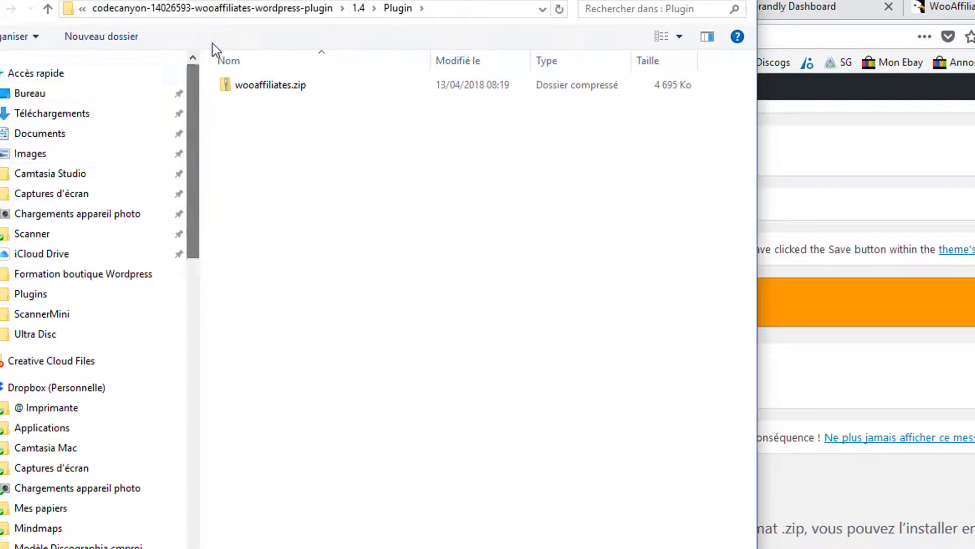
pyautogui.click(88, 116)
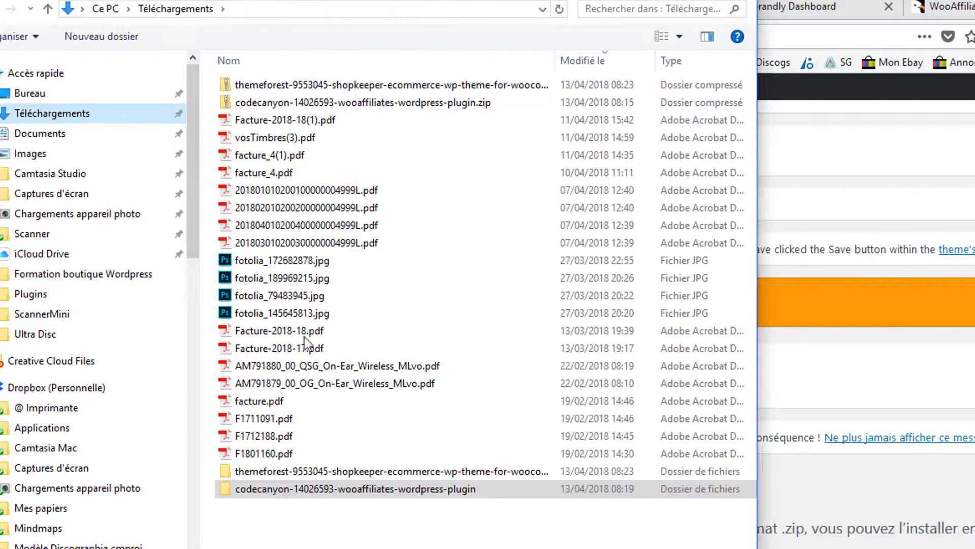
pyautogui.click(281, 471)
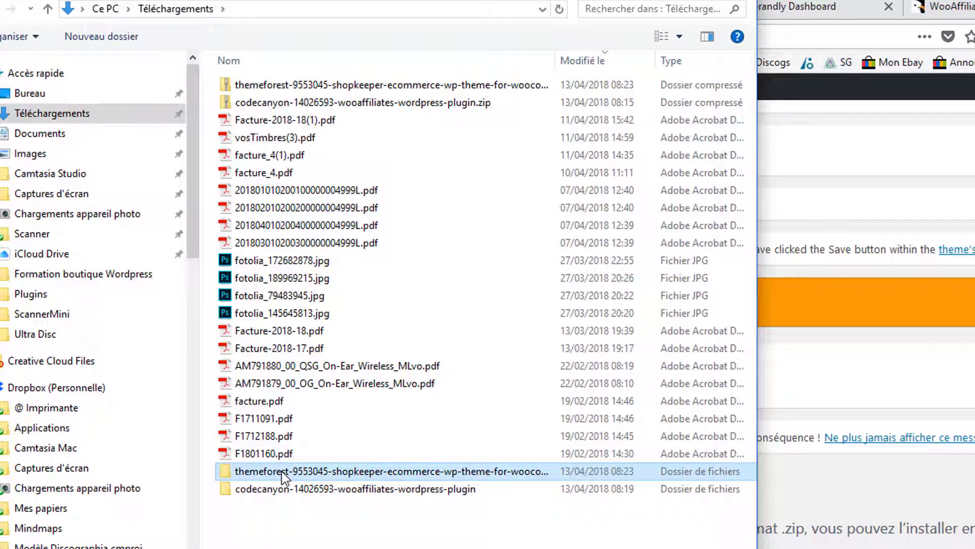
pyautogui.doubleClick(282, 471)
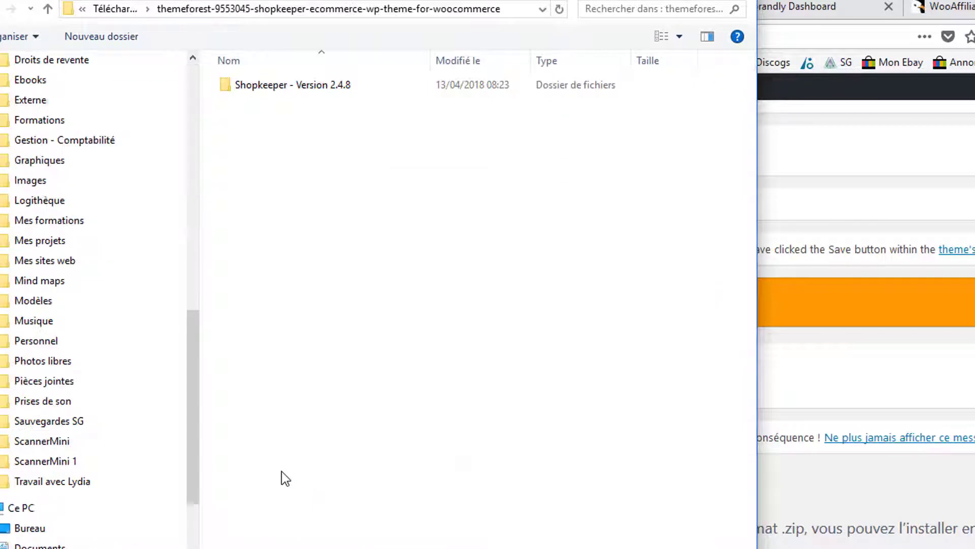
pyautogui.doubleClick(288, 82)
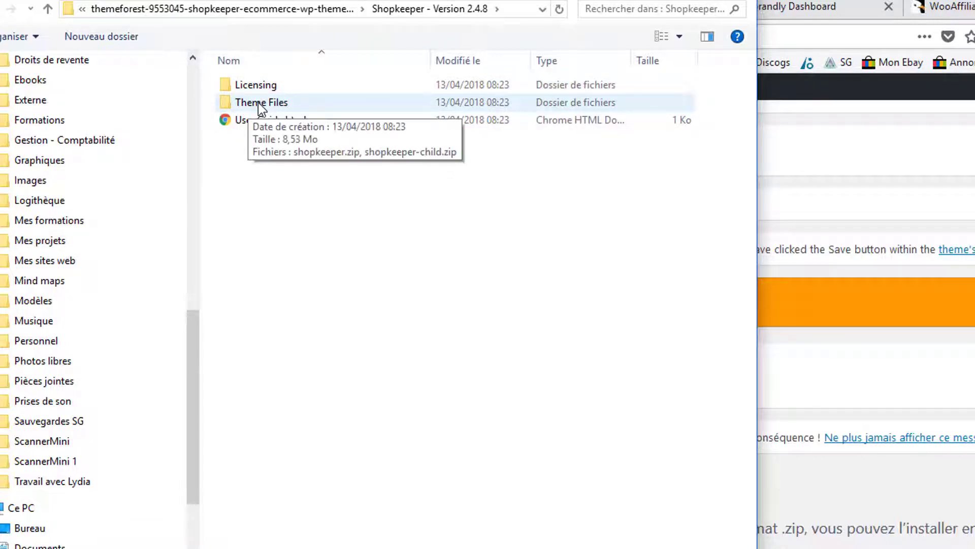
pyautogui.doubleClick(258, 102)
pyautogui.click(260, 87)
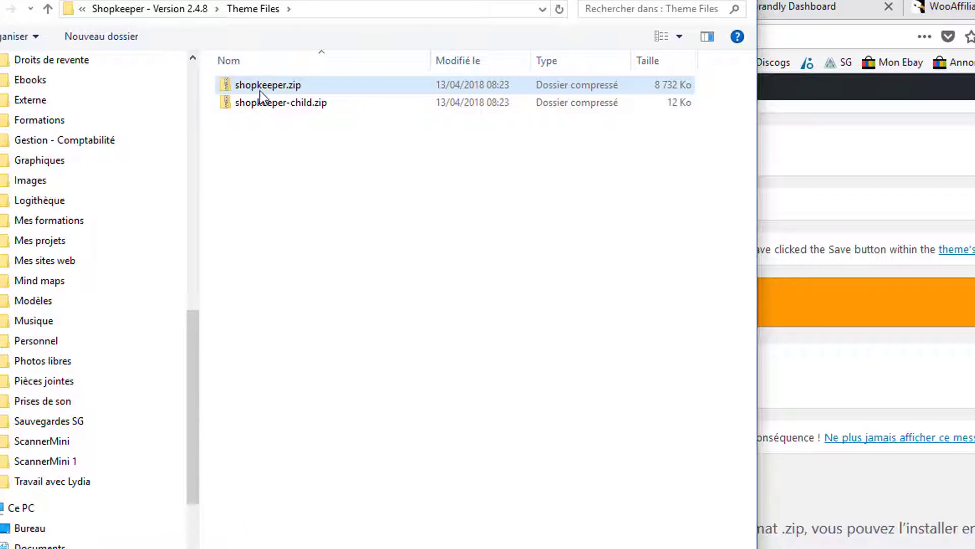
pyautogui.click(254, 87)
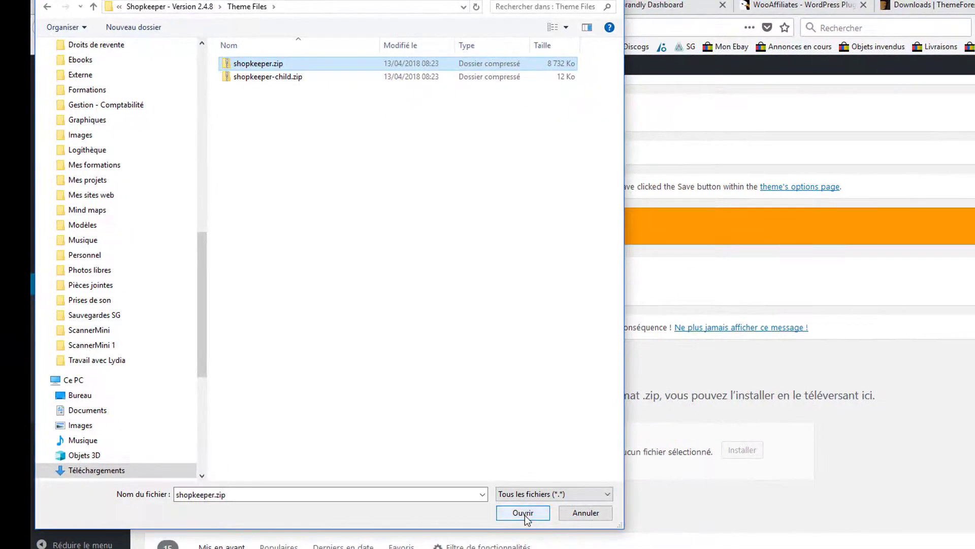
pyautogui.click(524, 514)
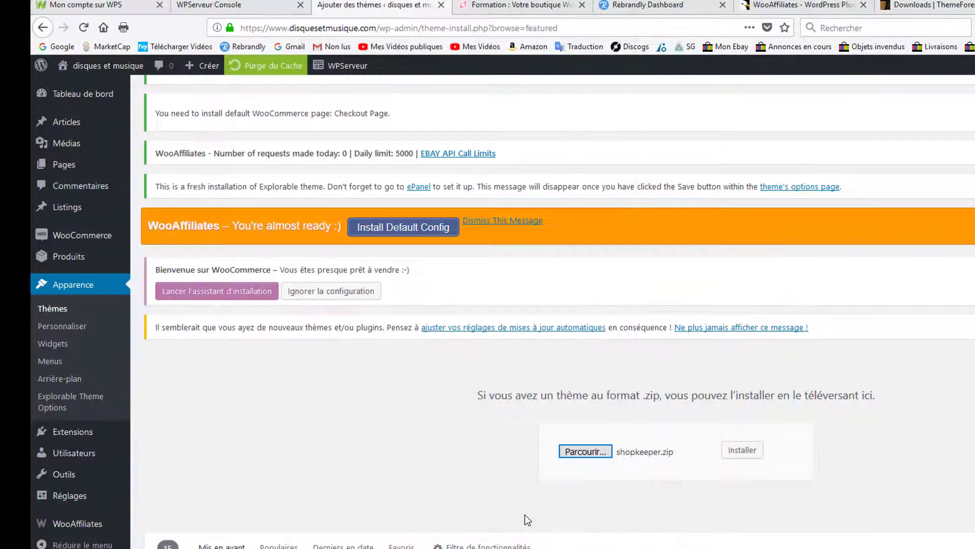
pyautogui.click(738, 452)
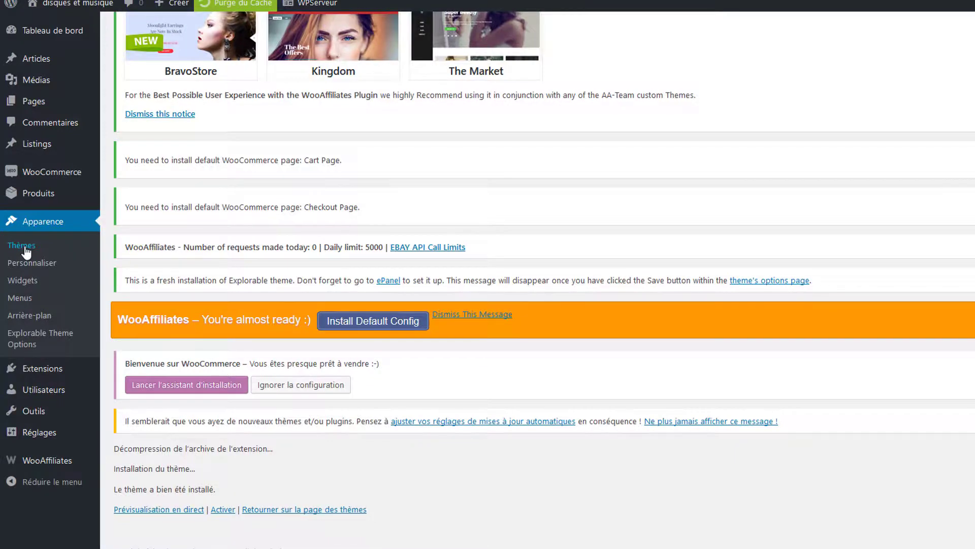
# Activate the Shopkeeper theme from the installed themes and install its Get Bowtied - Tools plugin
pyautogui.click(26, 249)
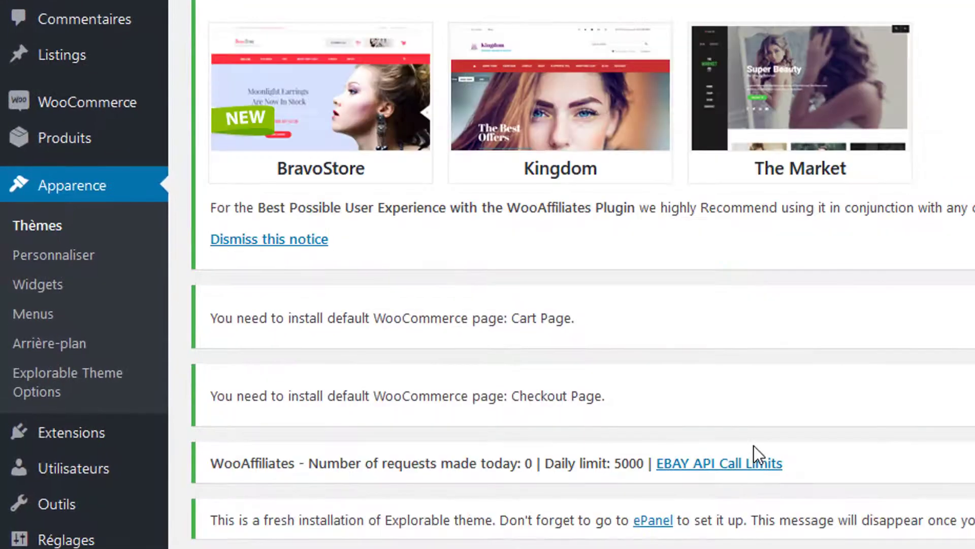
pyautogui.scroll(-5, 754, 445)
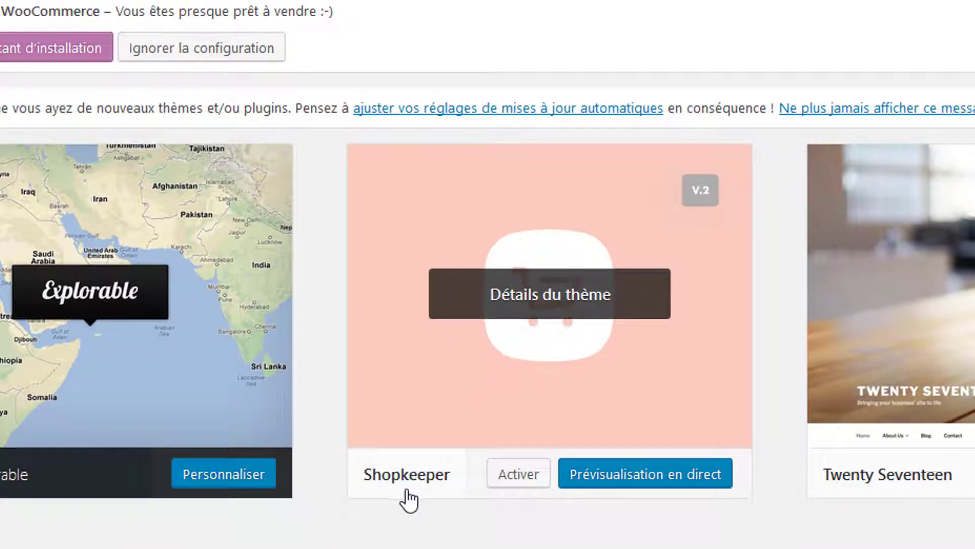
pyautogui.click(519, 482)
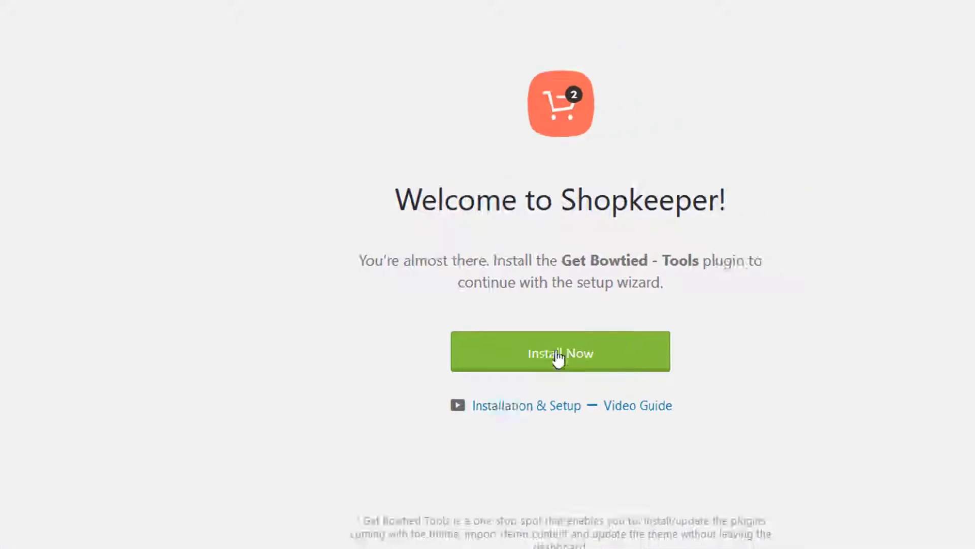
pyautogui.click(476, 351)
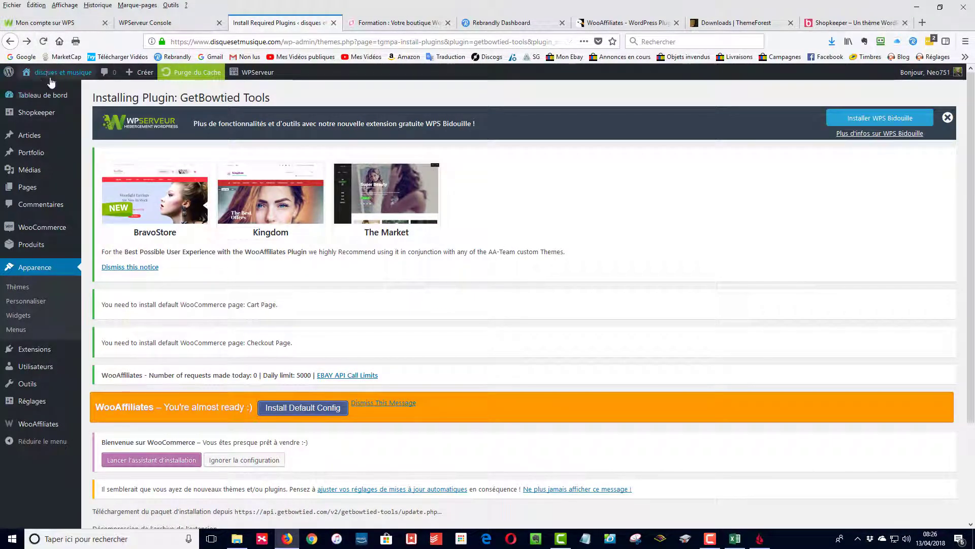
# Visit the public disques et musique site and look over its home page with the Shopkeeper theme
pyautogui.moveTo(44, 76)
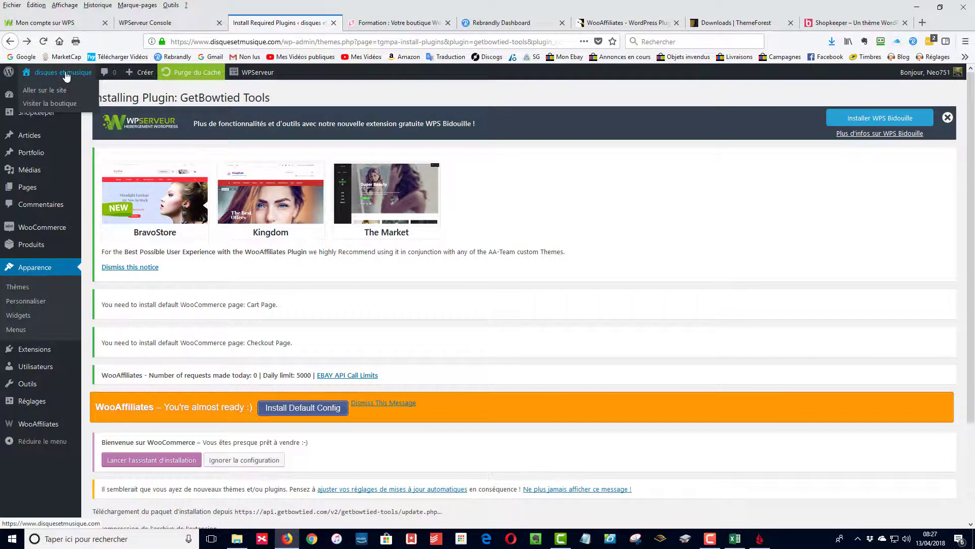
pyautogui.click(66, 74)
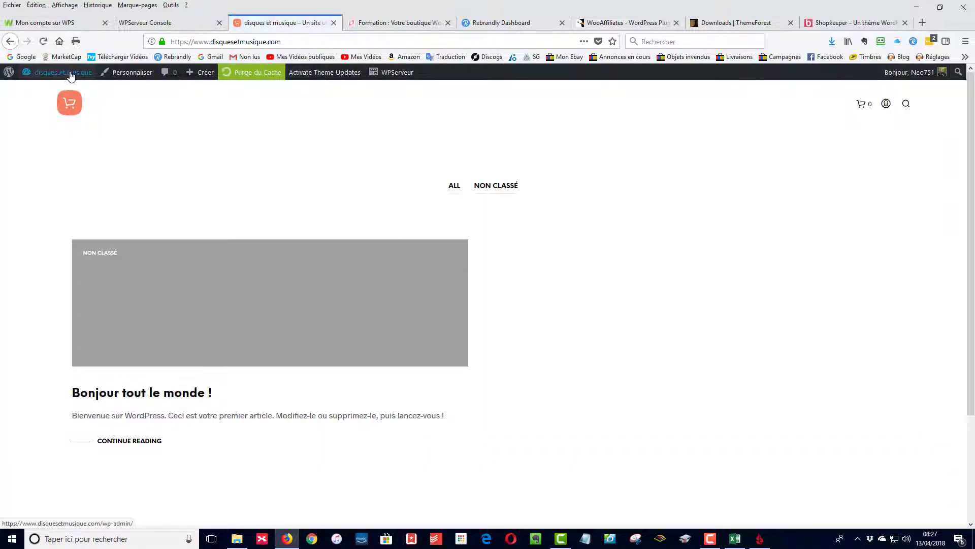
pyautogui.scroll(-3, 496, 326)
pyautogui.scroll(3, 497, 325)
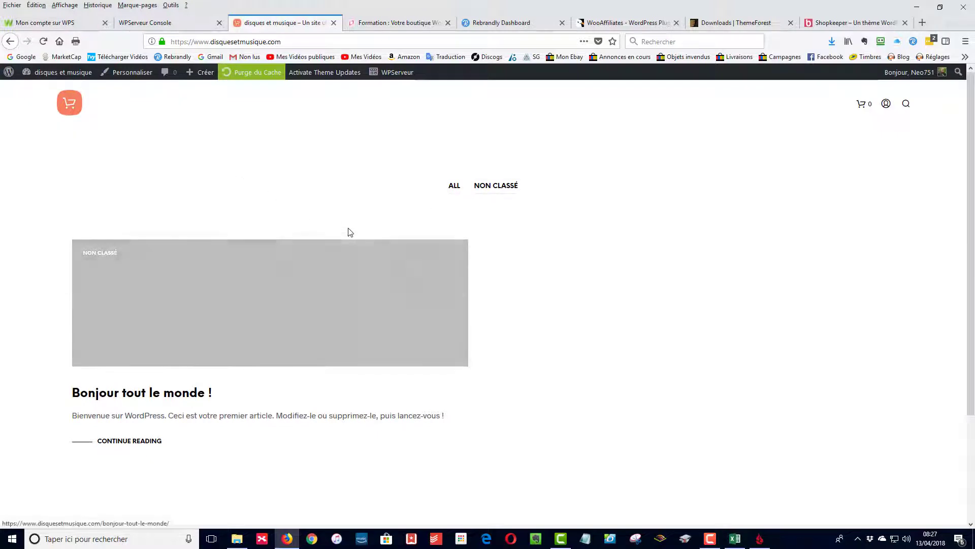
pyautogui.scroll(-3, 404, 282)
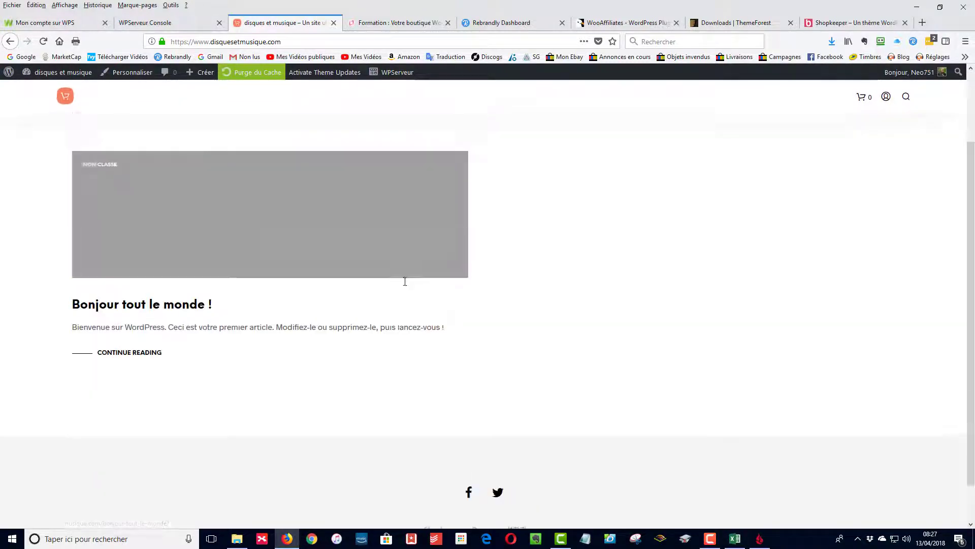
pyautogui.scroll(3, 405, 283)
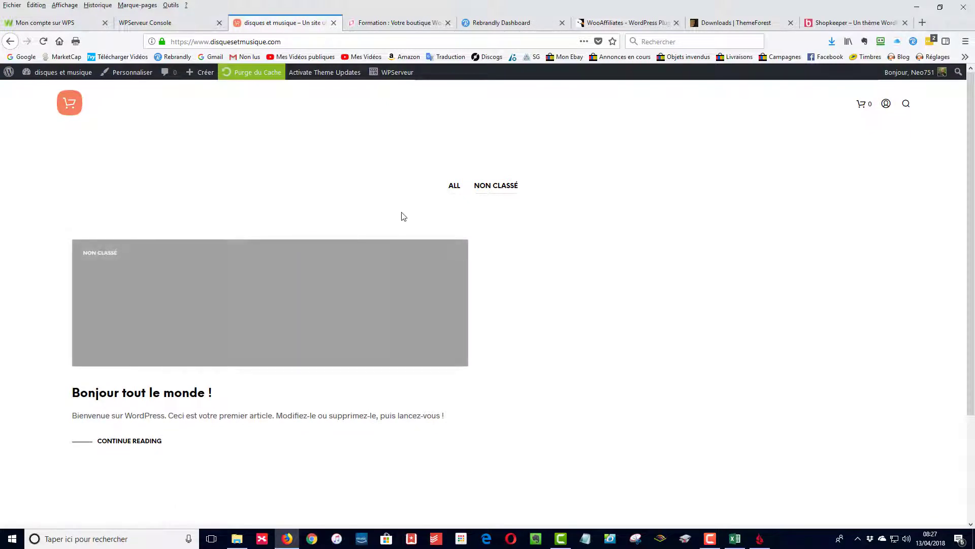